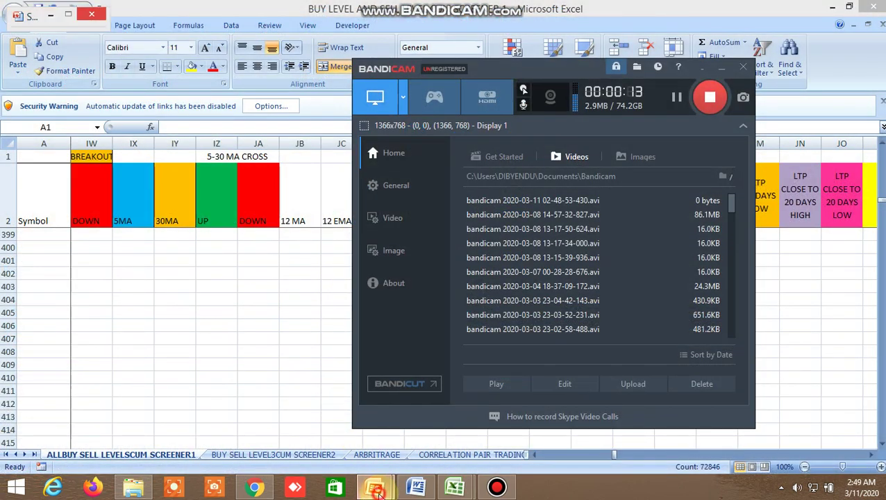
- Switch to PowerPoint and show the SAFE STOCK TRADING AND INVESTMENT title slide, followed by the DISCALAIMER presentation
{"action": "left_click", "coordinate": [444, 422]}
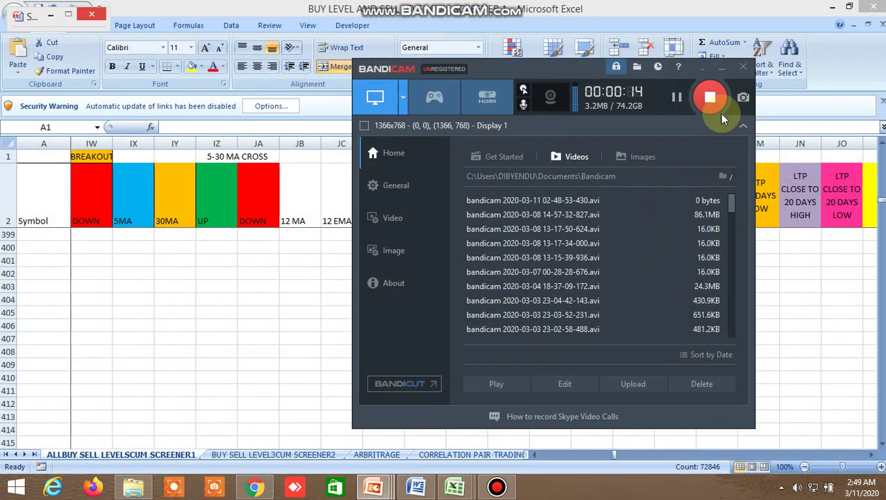
{"action": "left_click", "coordinate": [723, 68]}
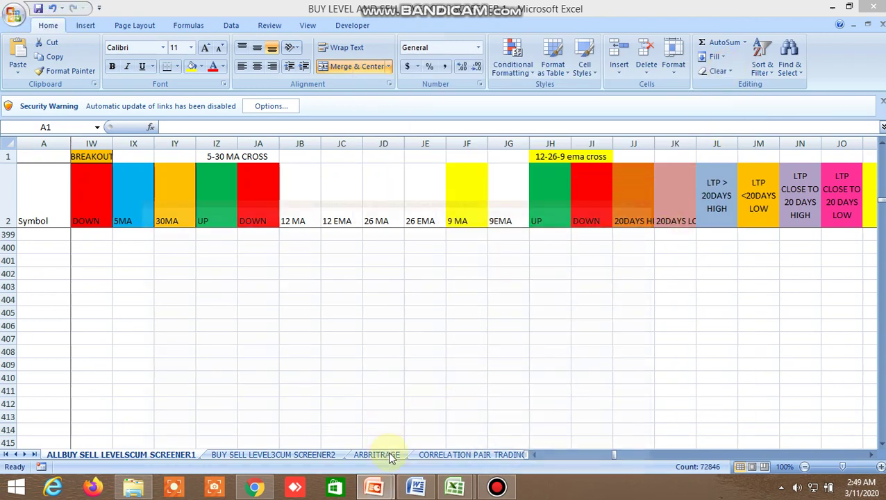
{"action": "left_click", "coordinate": [382, 488]}
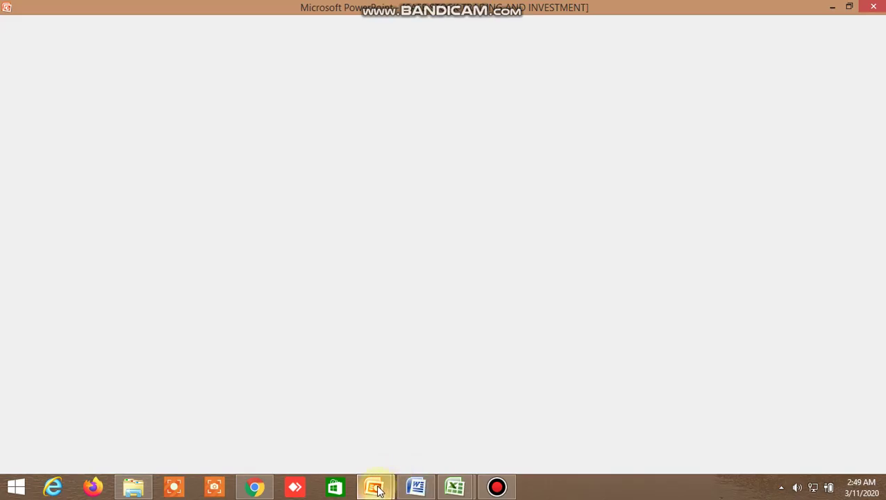
{"action": "mouse_move", "coordinate": [379, 489]}
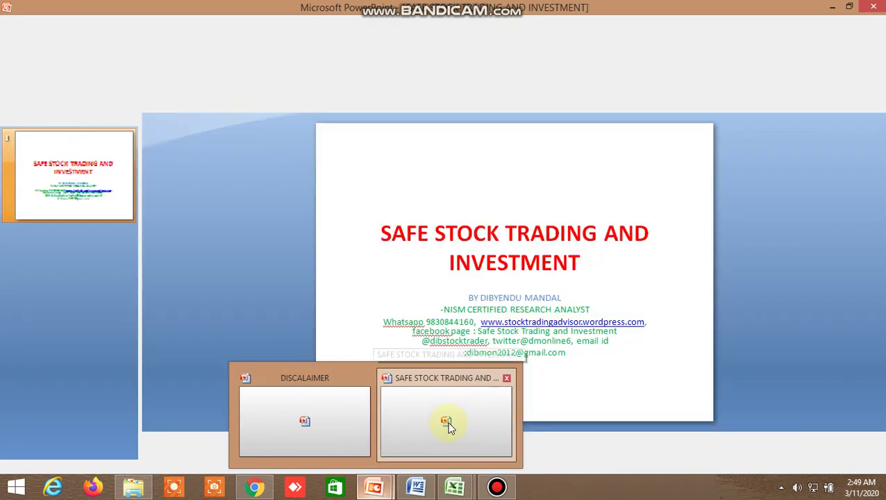
{"action": "left_click", "coordinate": [448, 425]}
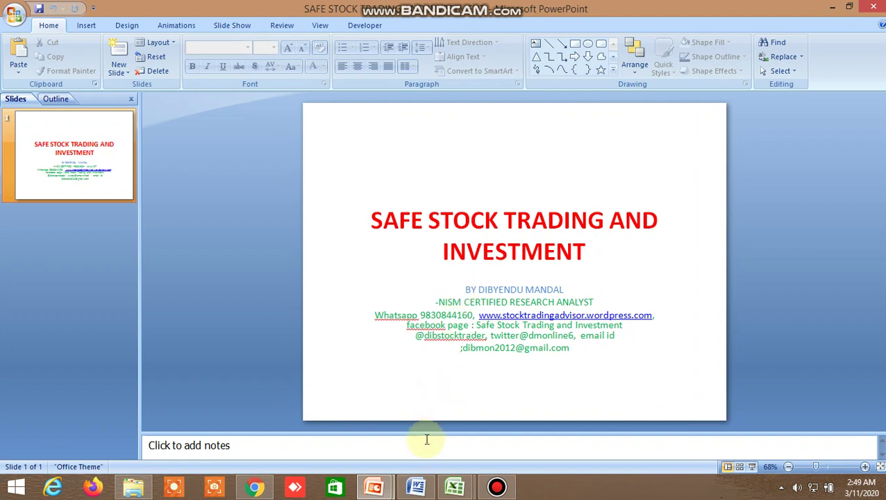
{"action": "mouse_move", "coordinate": [380, 490]}
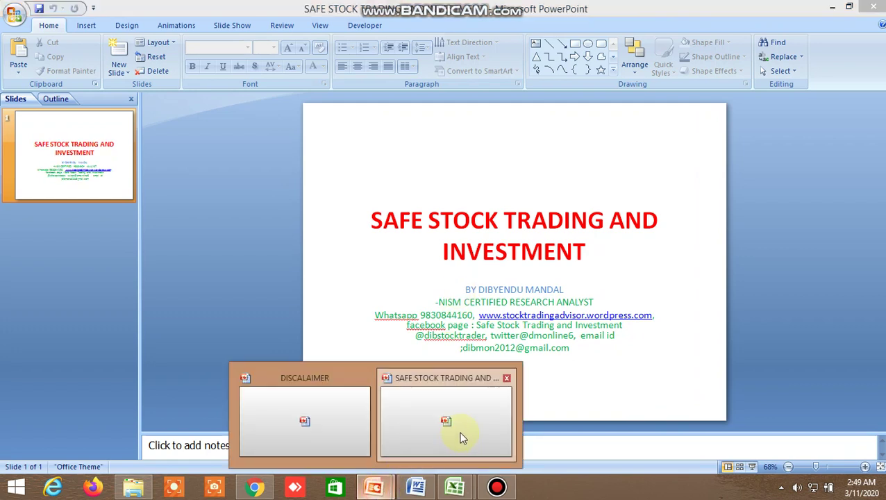
{"action": "left_click", "coordinate": [318, 424]}
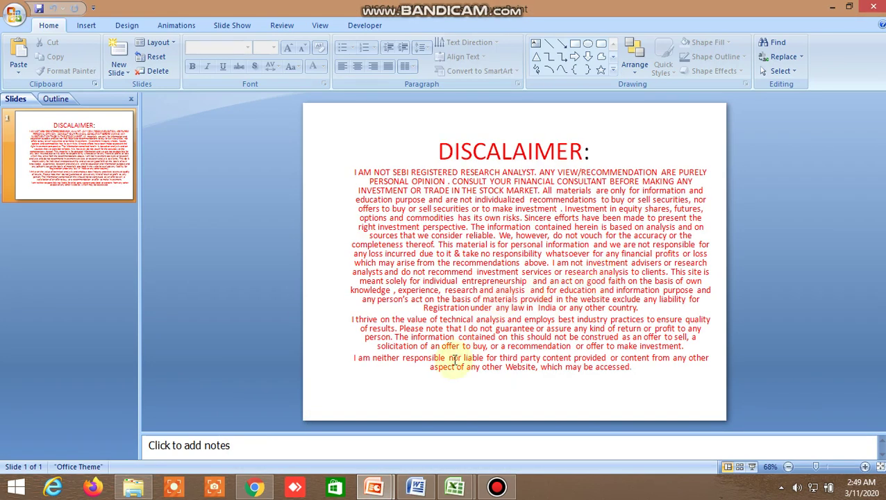
- Switch to the Excel screener workbook and bring the stock rows and first columns of the ALLBUY SELL LEVELSCUM SCREENER1 sheet into view
{"action": "mouse_move", "coordinate": [455, 488]}
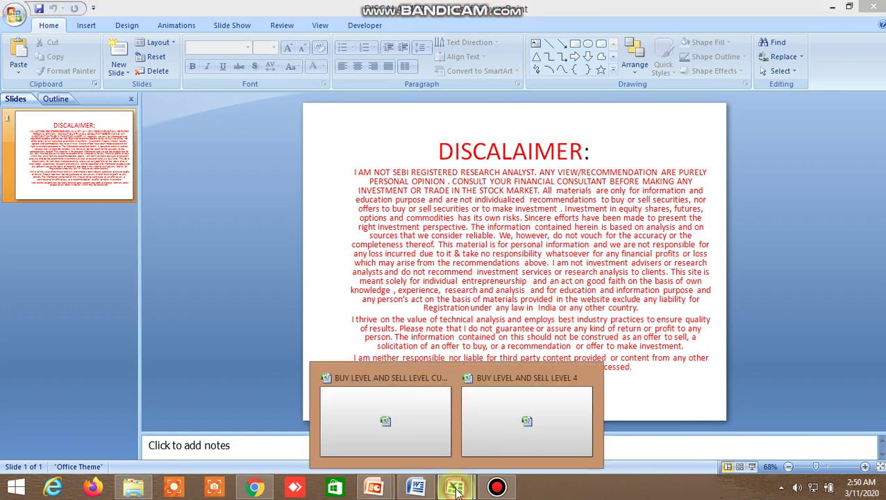
{"action": "left_click", "coordinate": [398, 427]}
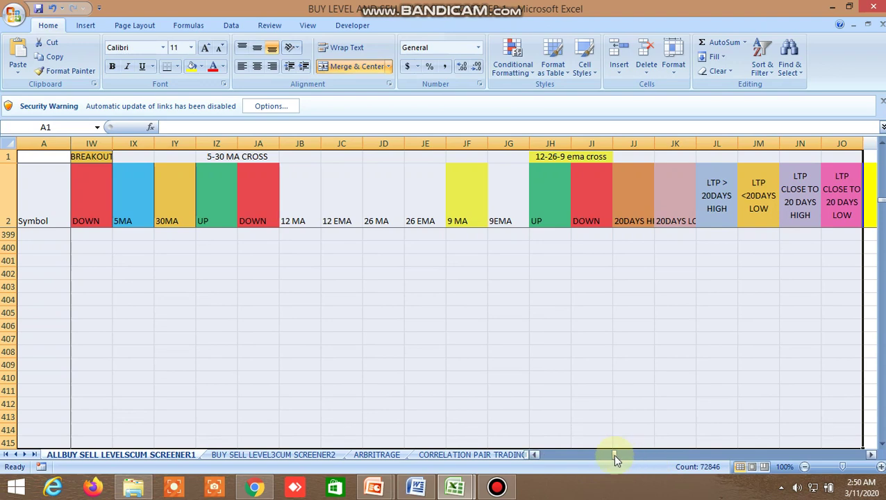
{"action": "left_click_drag", "start_coordinate": [613, 454], "coordinate": [528, 459]}
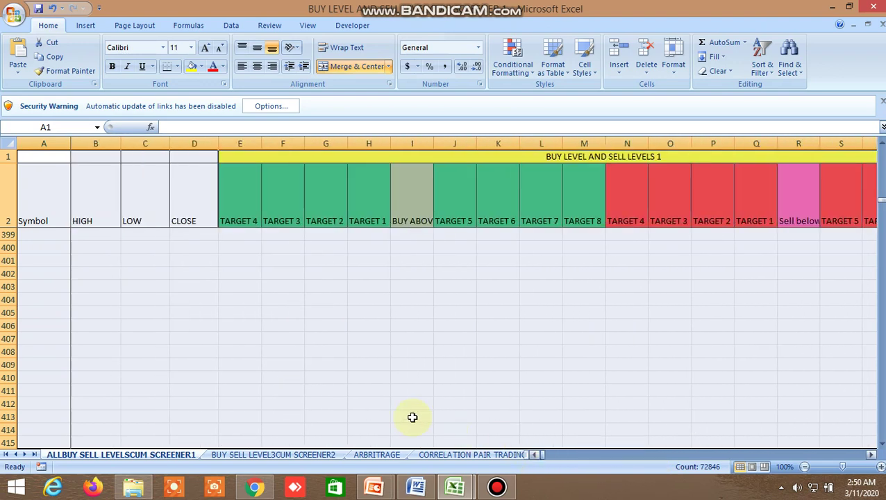
{"action": "scroll", "coordinate": [334, 377], "scroll_direction": "up", "scroll_amount": 15}
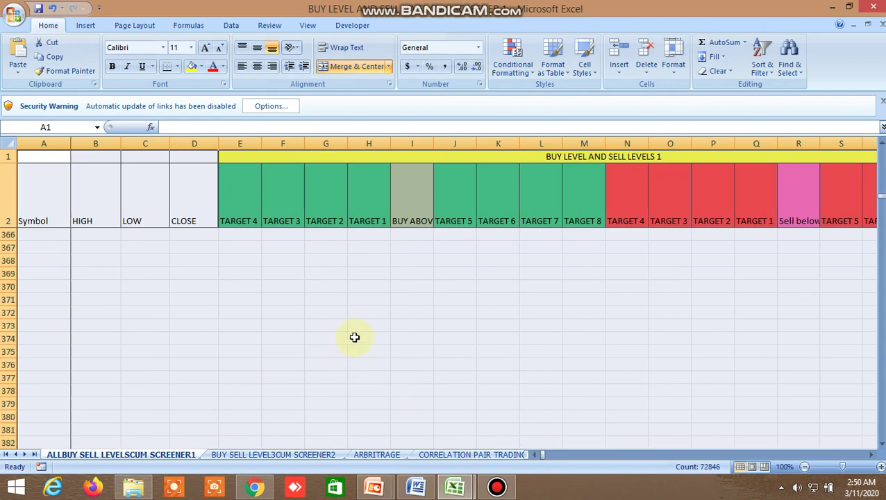
{"action": "left_click", "coordinate": [345, 316]}
{"action": "scroll", "coordinate": [354, 305], "scroll_direction": "up", "scroll_amount": 15}
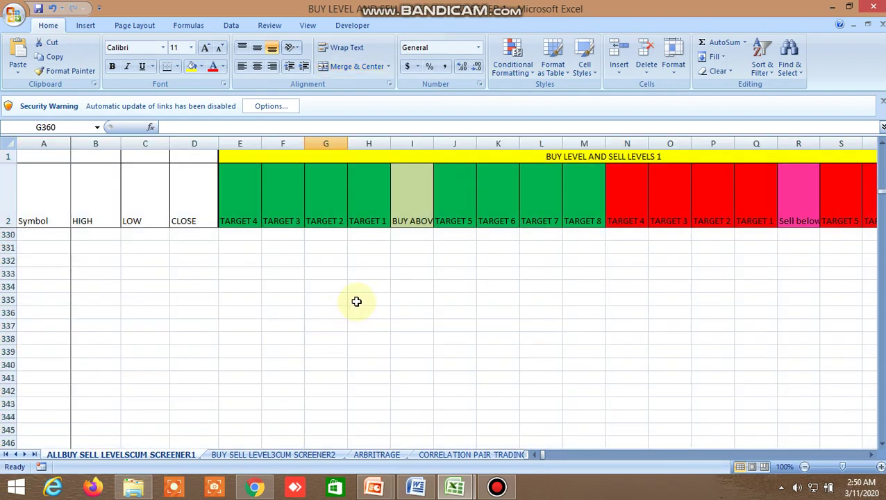
{"action": "scroll", "coordinate": [356, 302], "scroll_direction": "up", "scroll_amount": 20}
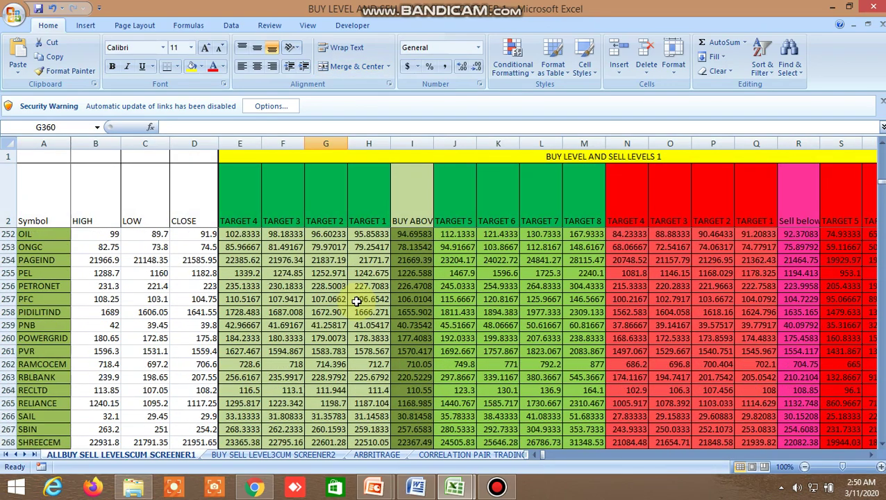
{"action": "scroll", "coordinate": [356, 300], "scroll_direction": "up", "scroll_amount": 20}
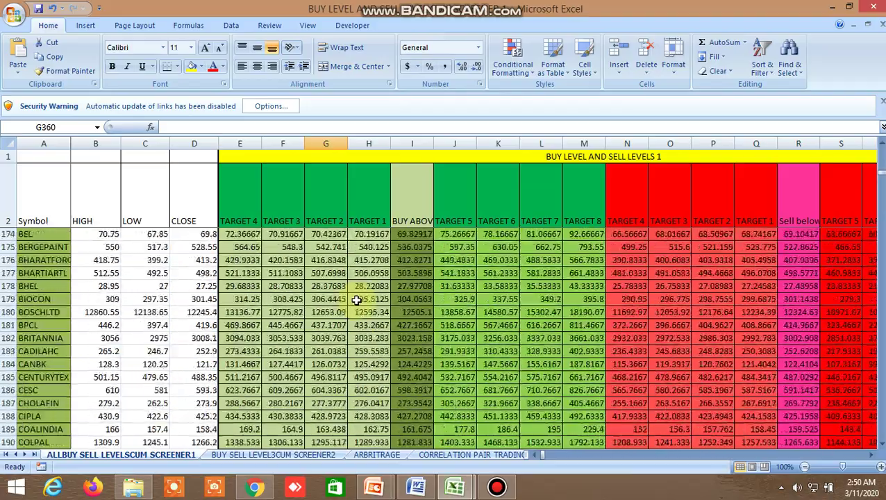
{"action": "scroll", "coordinate": [356, 300], "scroll_direction": "up", "scroll_amount": 19}
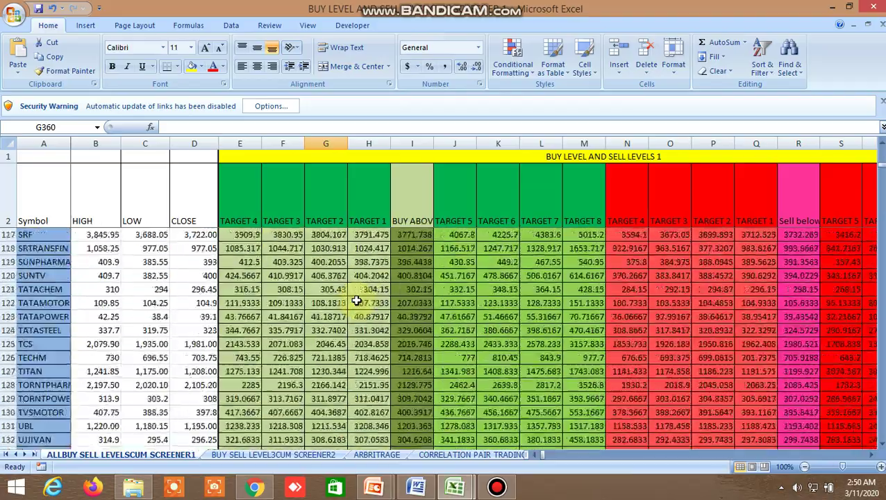
{"action": "scroll", "coordinate": [357, 300], "scroll_direction": "up", "scroll_amount": 5}
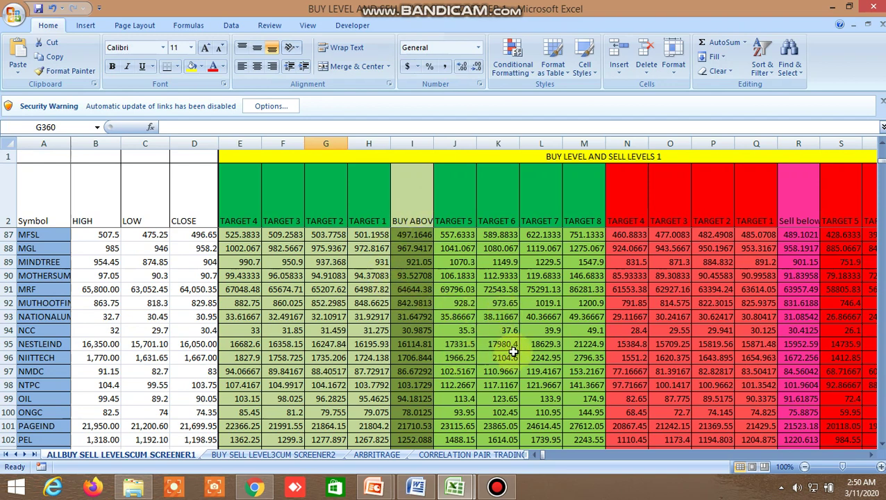
- Examine the BUY ABOVE, buy target and sell target columns of the BUY LEVEL AND SELL LEVELS 1 section
{"action": "left_click", "coordinate": [415, 199]}
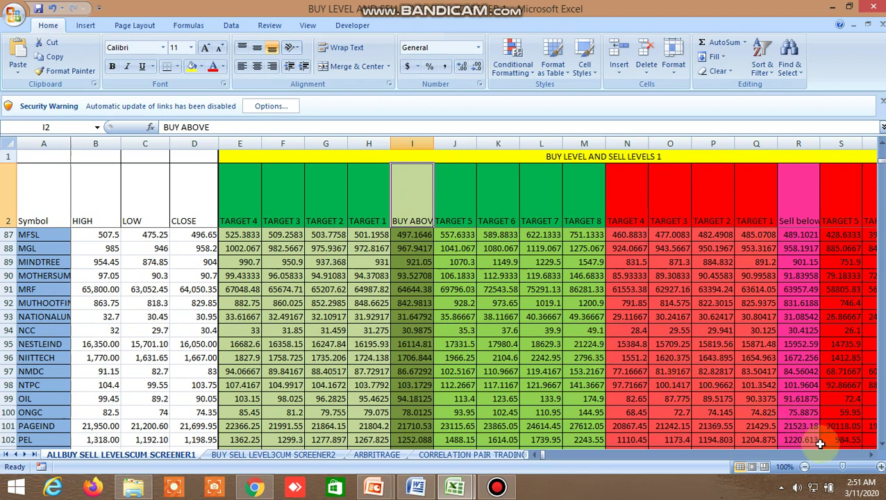
{"action": "left_click", "coordinate": [873, 455]}
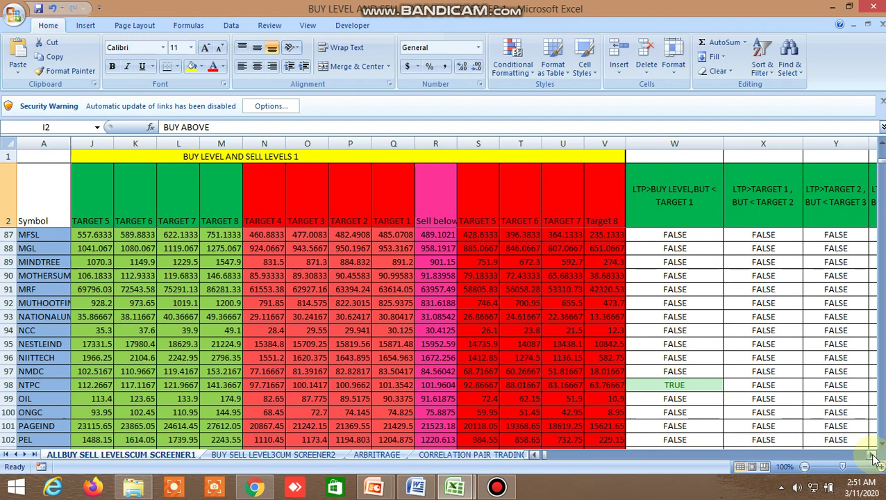
{"action": "left_click", "coordinate": [535, 455]}
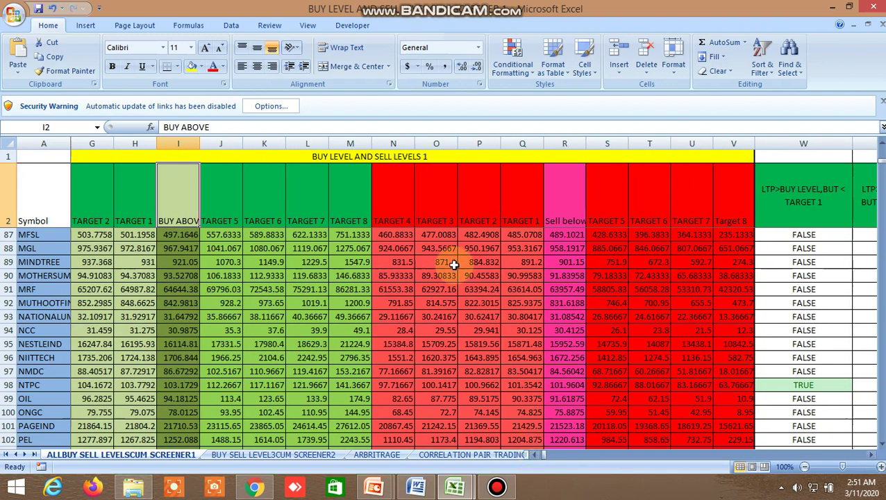
{"action": "left_click", "coordinate": [534, 455]}
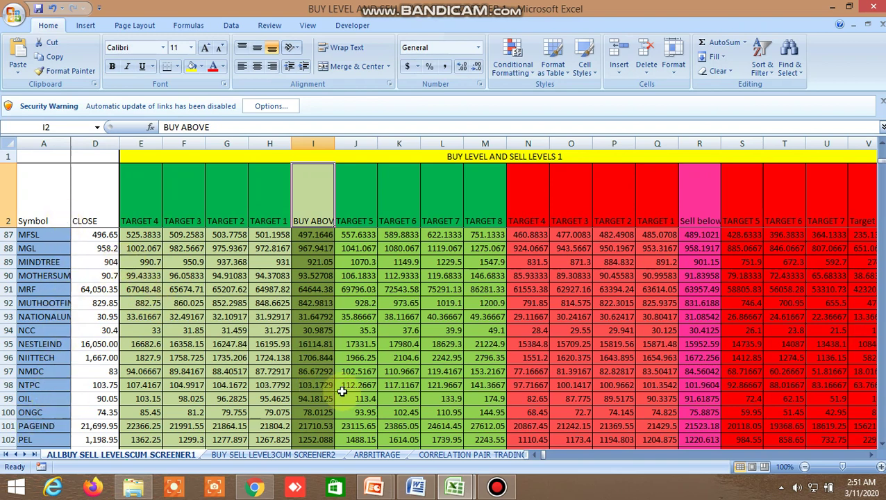
{"action": "left_click", "coordinate": [518, 156]}
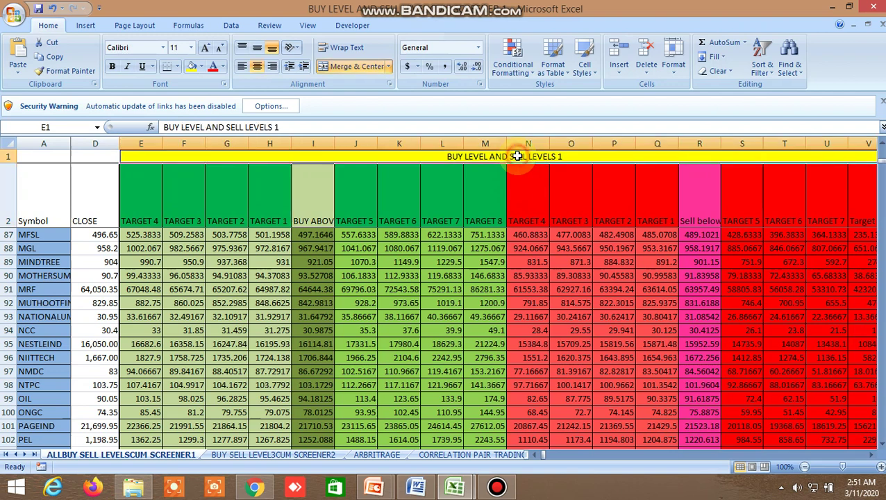
{"action": "left_click", "coordinate": [321, 205]}
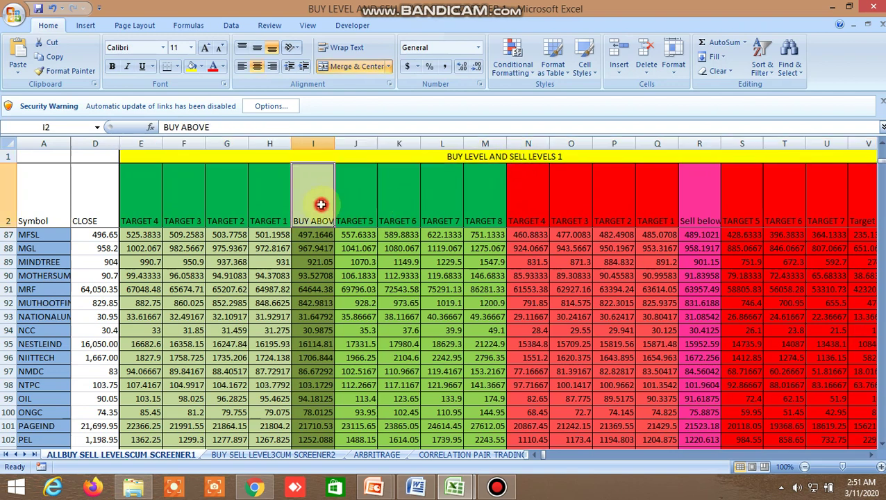
{"action": "left_click", "coordinate": [279, 202]}
{"action": "left_click", "coordinate": [142, 200]}
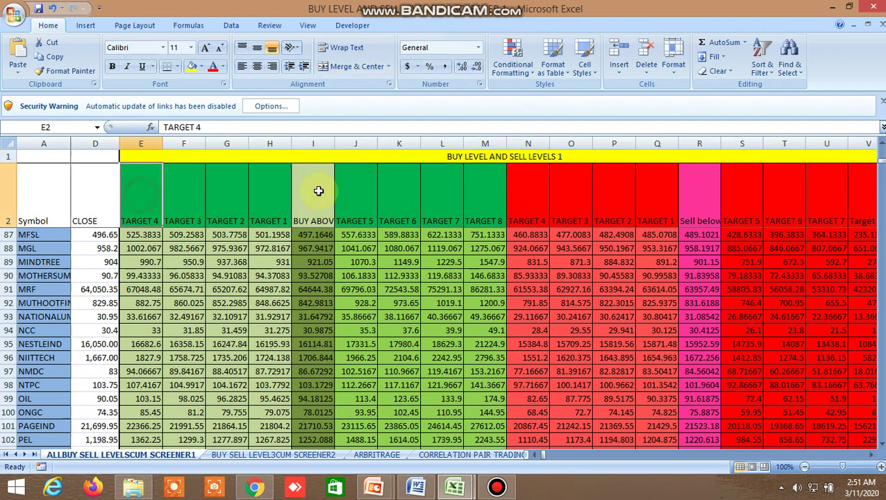
{"action": "left_click", "coordinate": [353, 202]}
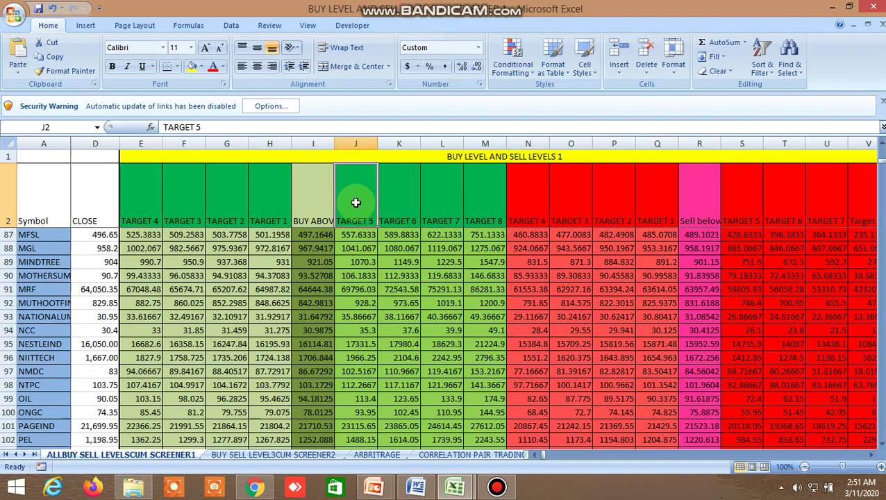
{"action": "left_click", "coordinate": [491, 201]}
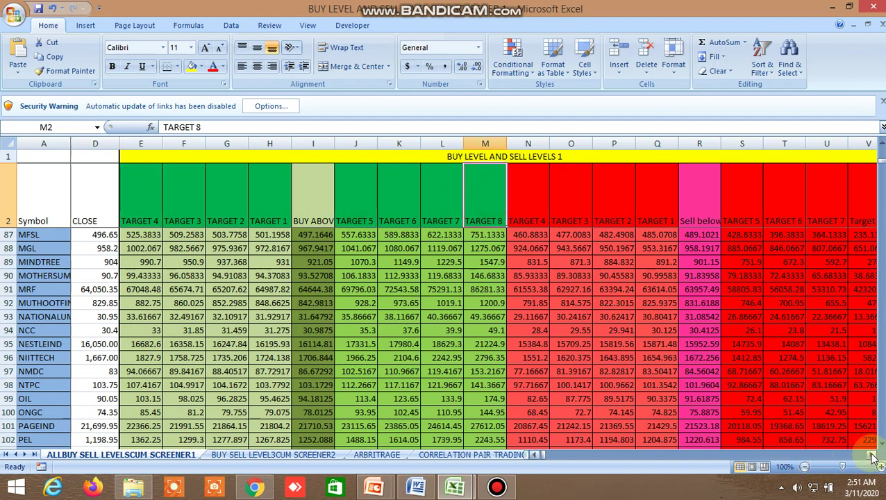
- Examine the BUY LEVEL AND SELL LEVELS 2 section and the resistance and support columns of BUY LEVEL AND SELL LEVELS 3
{"action": "left_click", "coordinate": [874, 455]}
{"action": "triple_click", "coordinate": [874, 455]}
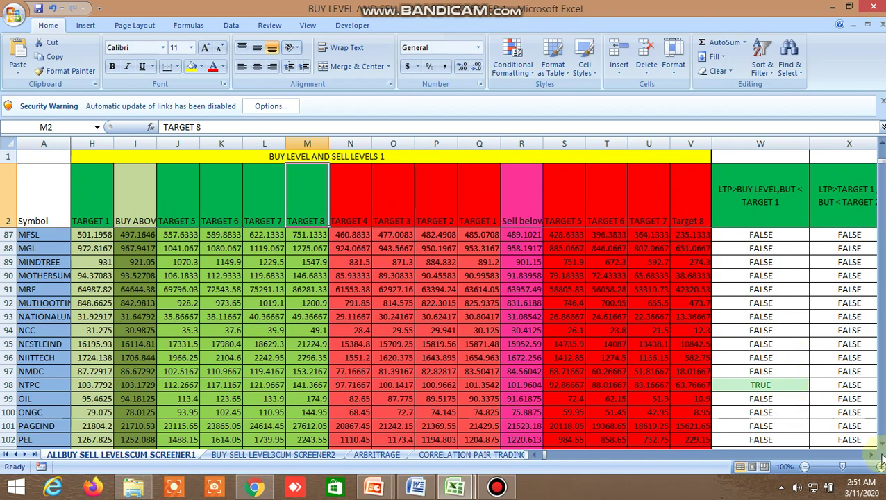
{"action": "left_click_drag", "start_coordinate": [873, 455], "coordinate": [874, 455]}
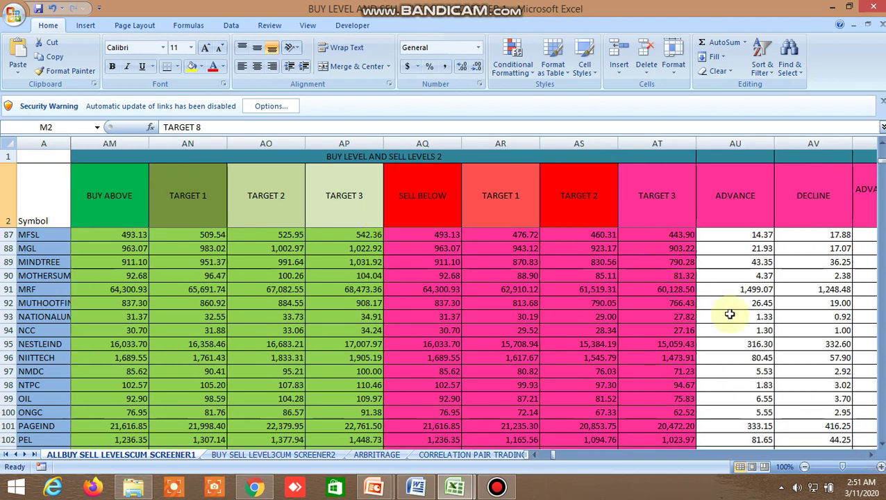
{"action": "left_click_drag", "start_coordinate": [875, 455], "coordinate": [875, 456]}
{"action": "left_click", "coordinate": [181, 200]}
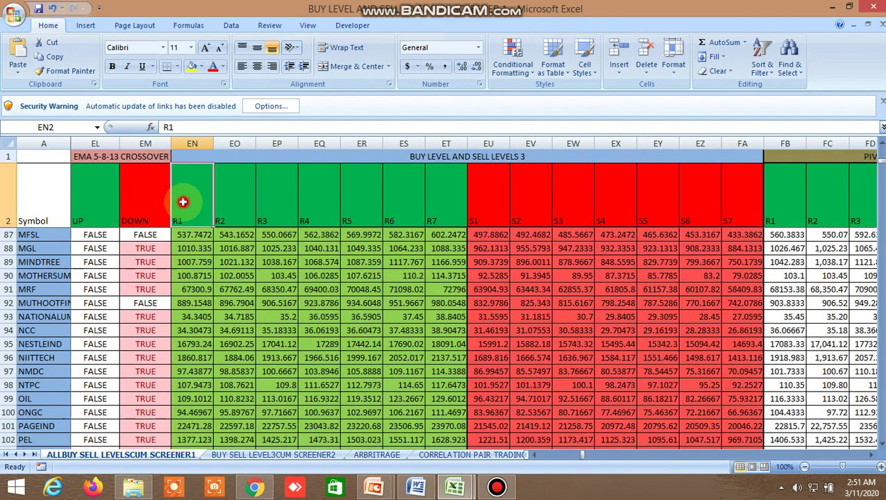
{"action": "left_click", "coordinate": [480, 194]}
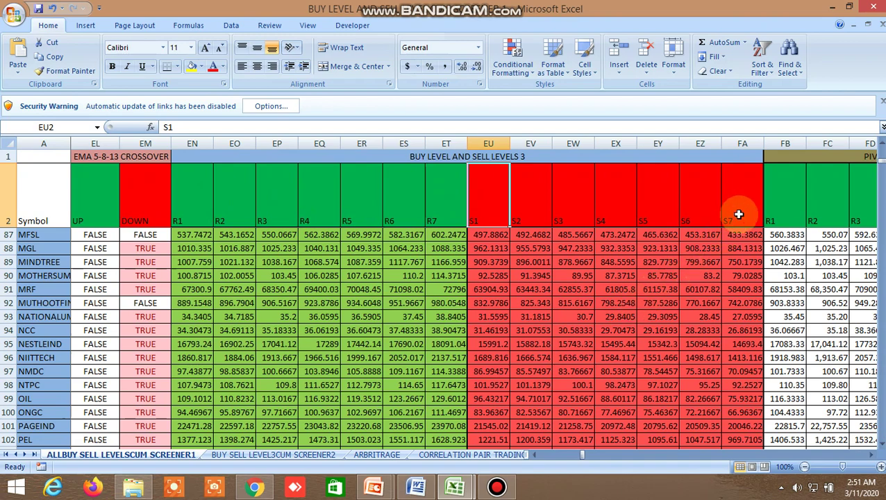
- Look through the PIVOT POINT, BOLLINGERBAND and PRICE CHANNEL sections and the indicator columns after them
{"action": "left_click_drag", "start_coordinate": [875, 457], "coordinate": [875, 457]}
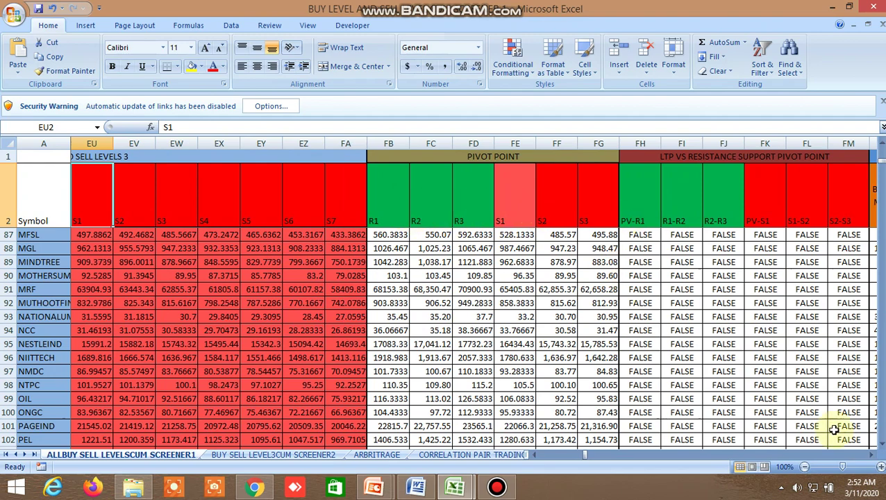
{"action": "left_click_drag", "start_coordinate": [876, 459], "coordinate": [876, 458]}
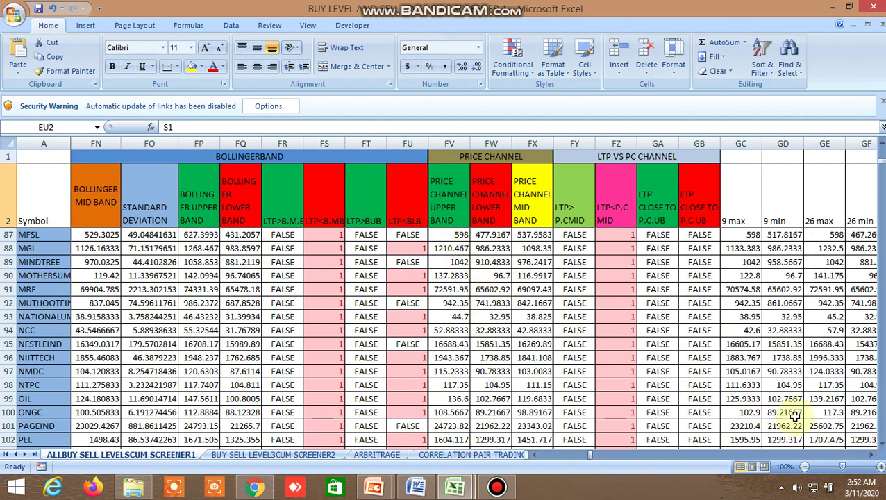
{"action": "left_click_drag", "start_coordinate": [868, 455], "coordinate": [870, 457]}
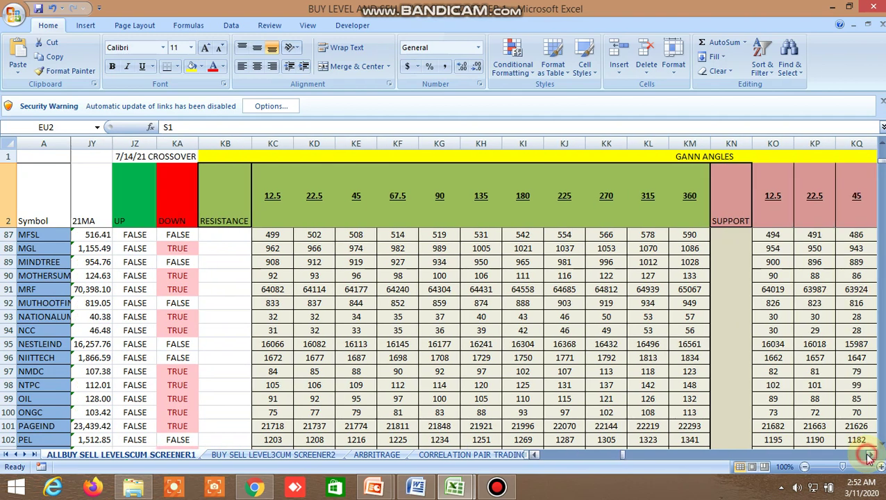
- Examine the GANN ANGLES section, covering the RESISTANCE and SUPPORT columns and their angle levels
{"action": "left_click", "coordinate": [723, 158]}
{"action": "left_click", "coordinate": [221, 198]}
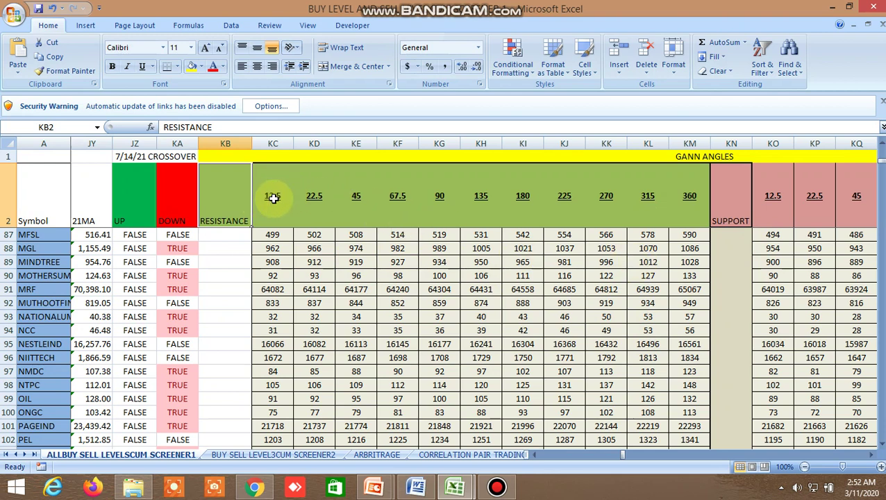
{"action": "left_click", "coordinate": [272, 237]}
{"action": "left_click", "coordinate": [236, 246]}
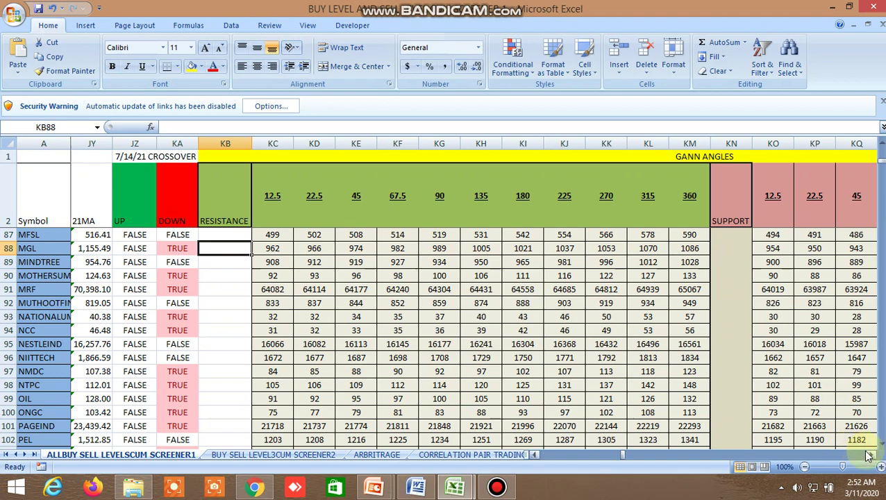
{"action": "scroll", "coordinate": [868, 455], "scroll_direction": "right", "scroll_amount": 7}
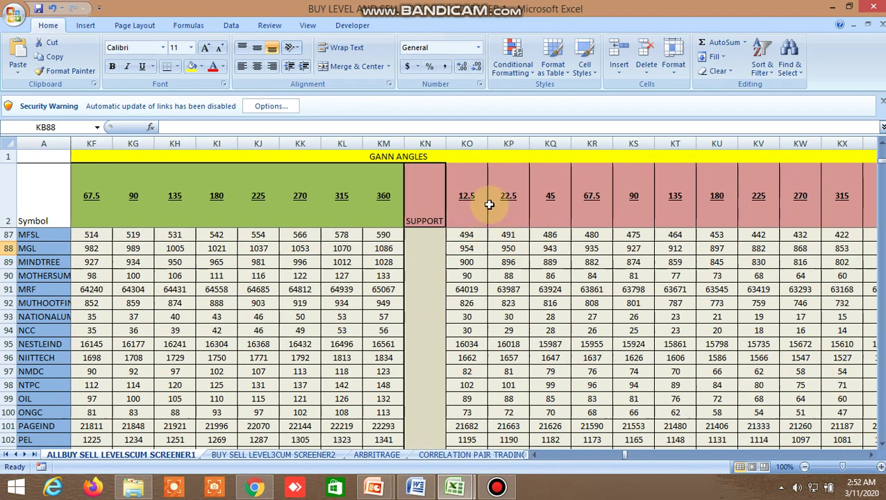
- Examine the GANN SQUARE OF 9 (GANN NUMBERS) section, covering the R1 to R9 and S1 to S9 columns
{"action": "scroll", "coordinate": [870, 455], "scroll_direction": "right", "scroll_amount": 14}
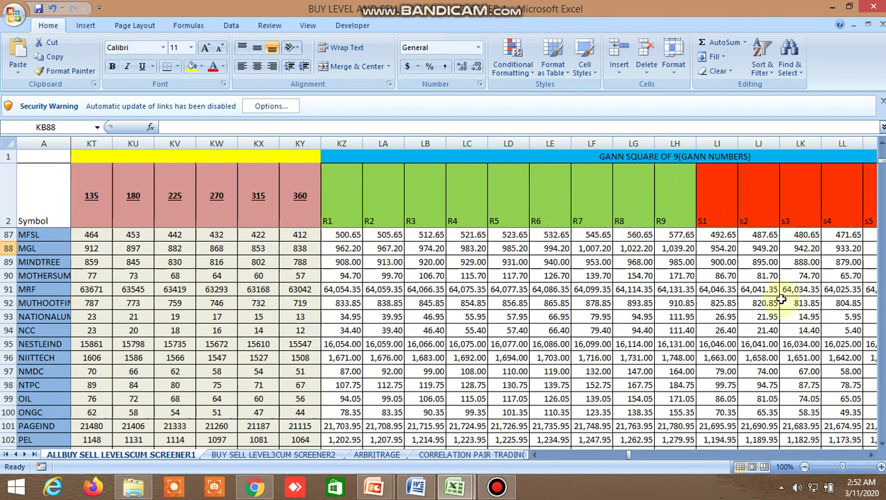
{"action": "left_click", "coordinate": [874, 455]}
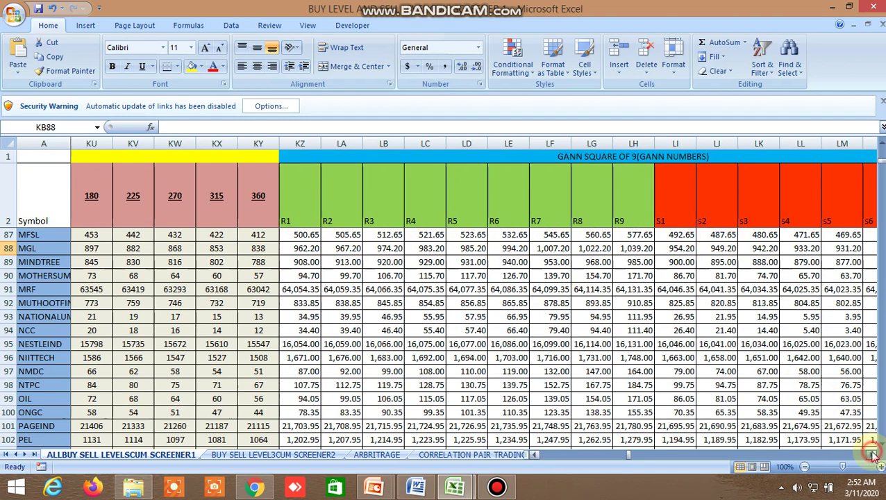
{"action": "left_click", "coordinate": [874, 455]}
{"action": "left_click", "coordinate": [874, 455]}
{"action": "left_click", "coordinate": [874, 455]}
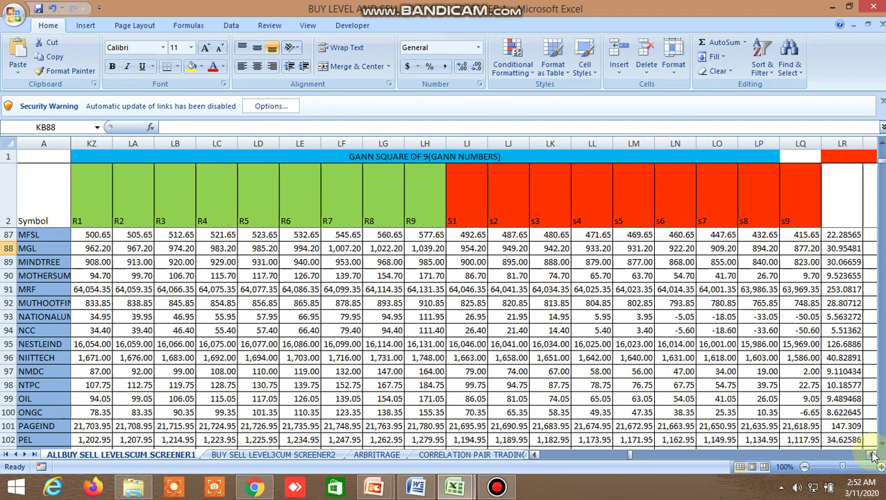
{"action": "left_click", "coordinate": [874, 455]}
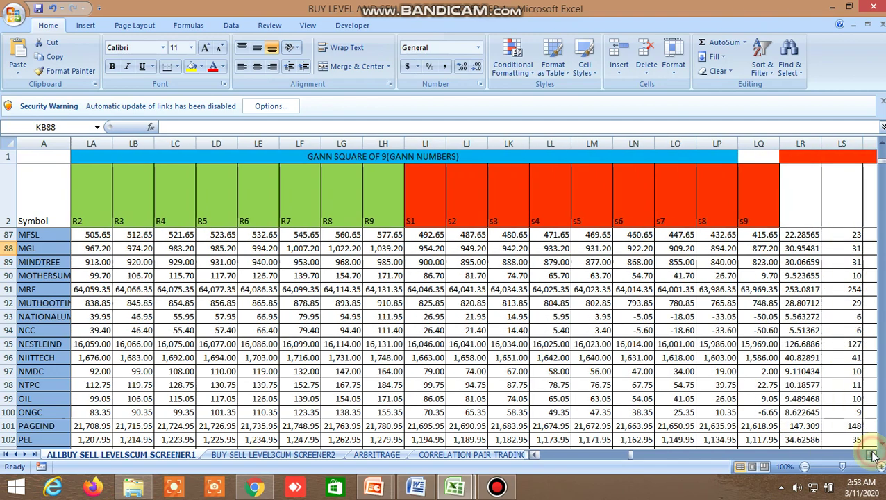
- Examine MURREY'S MATHEMATICAL LEVEL CALCULATION section, checking the full HIGHEST RESISTANCE and LOWEST SUPPORT column headings
{"action": "left_click", "coordinate": [874, 455]}
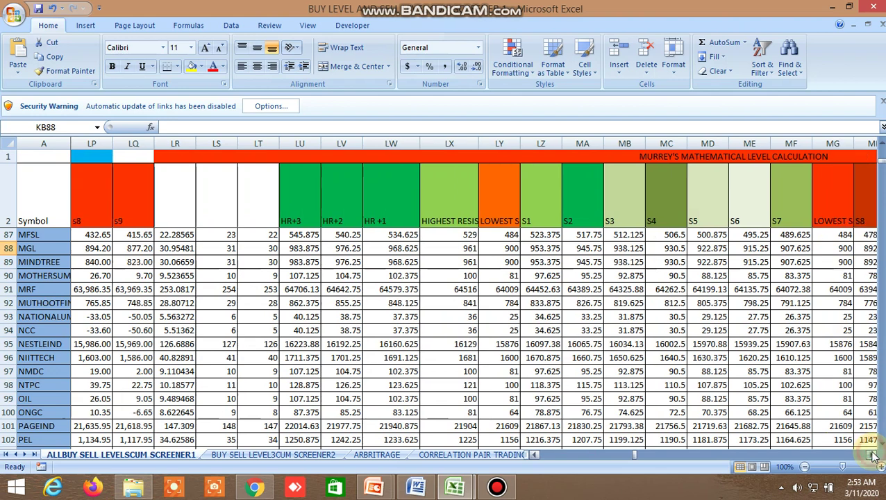
{"action": "left_click", "coordinate": [873, 455]}
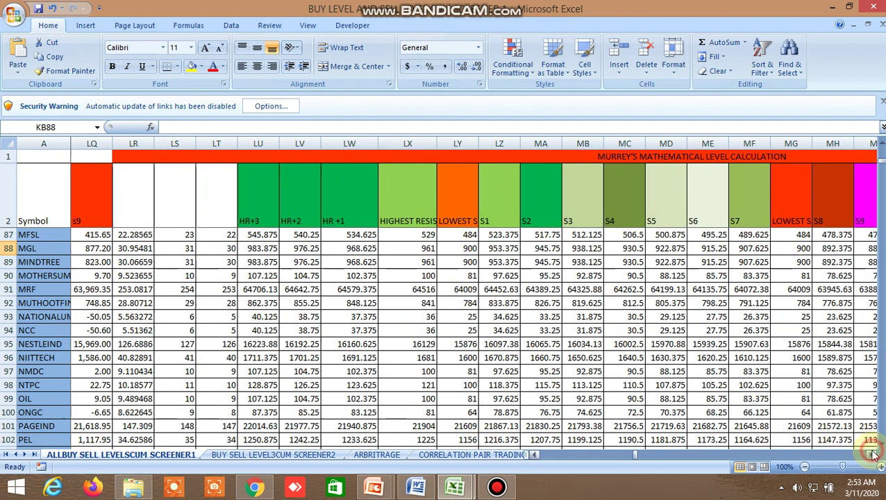
{"action": "left_click", "coordinate": [874, 455]}
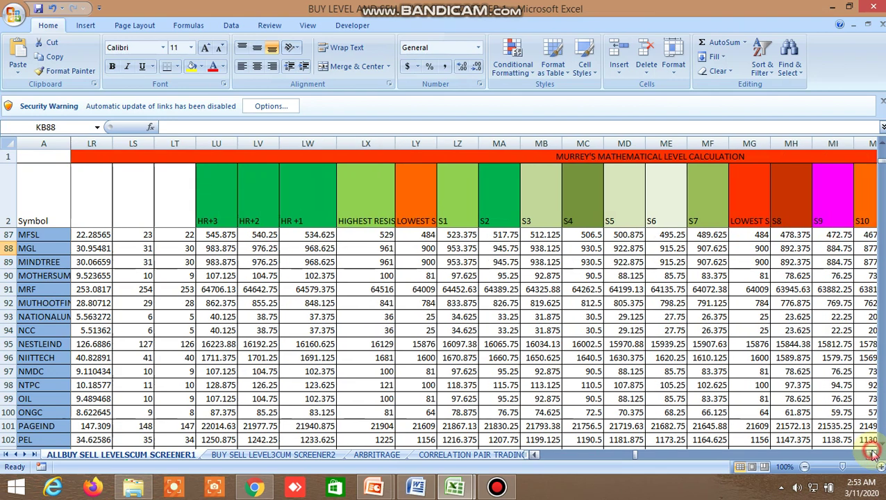
{"action": "left_click", "coordinate": [371, 209]}
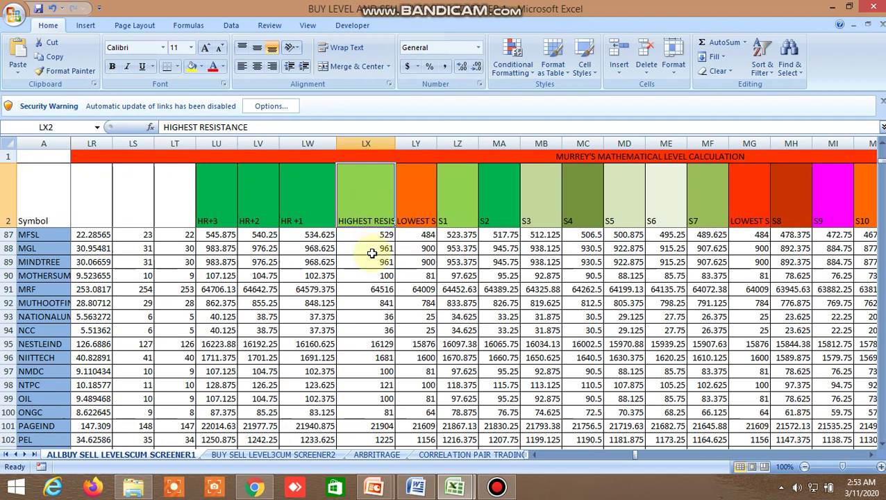
{"action": "left_click", "coordinate": [414, 194]}
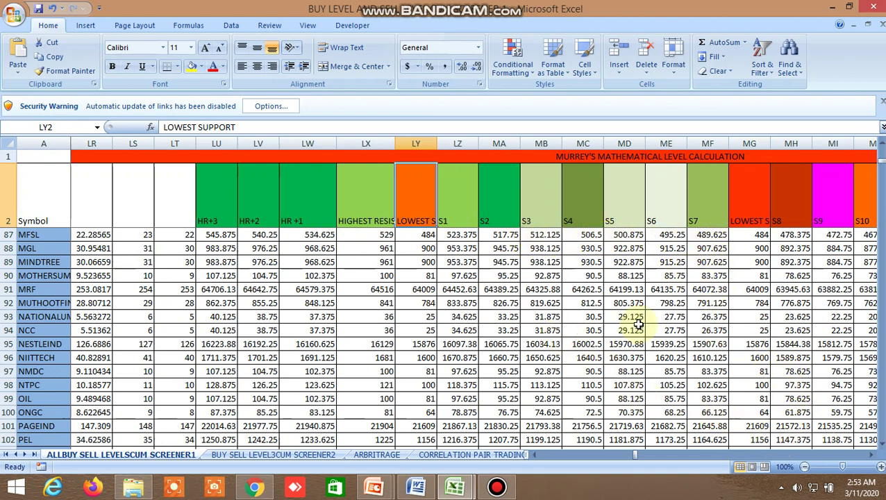
- Look through the remaining Murrey support level columns up to S18
{"action": "left_click", "coordinate": [874, 458]}
{"action": "left_click", "coordinate": [873, 458]}
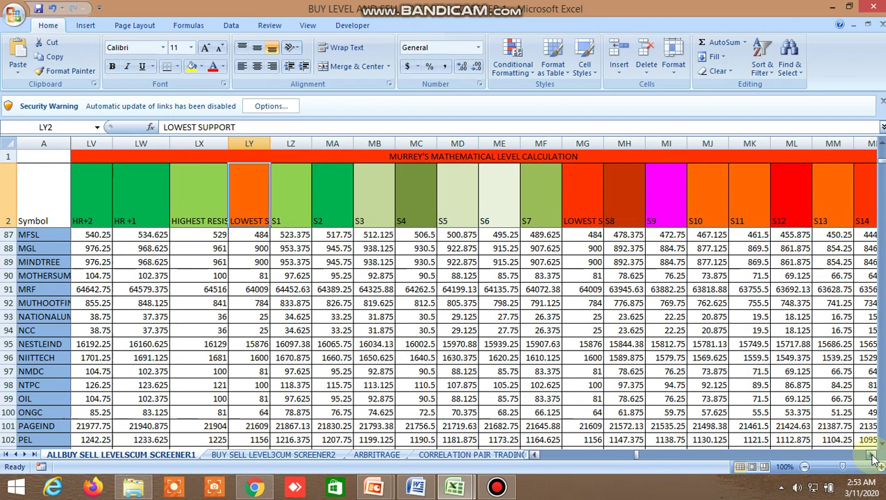
{"action": "left_click", "coordinate": [874, 457]}
{"action": "left_click", "coordinate": [873, 458]}
{"action": "left_click", "coordinate": [874, 458]}
{"action": "left_click", "coordinate": [873, 458]}
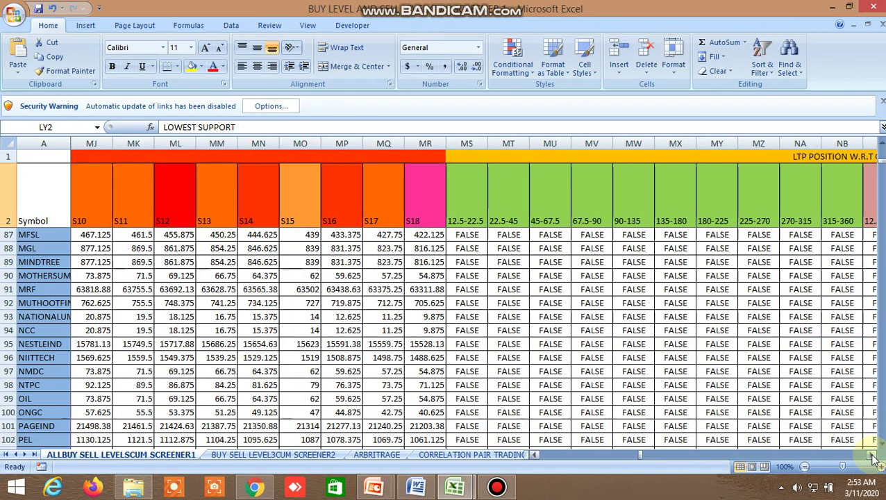
- Examine the LTP POSITION W.R.T GANN ANGLES section with its angle range columns from 12.5-22.5 to 315-360
{"action": "left_click", "coordinate": [874, 458]}
{"action": "left_click", "coordinate": [874, 458]}
{"action": "left_click", "coordinate": [873, 458]}
{"action": "left_click", "coordinate": [874, 458]}
{"action": "left_click", "coordinate": [874, 458]}
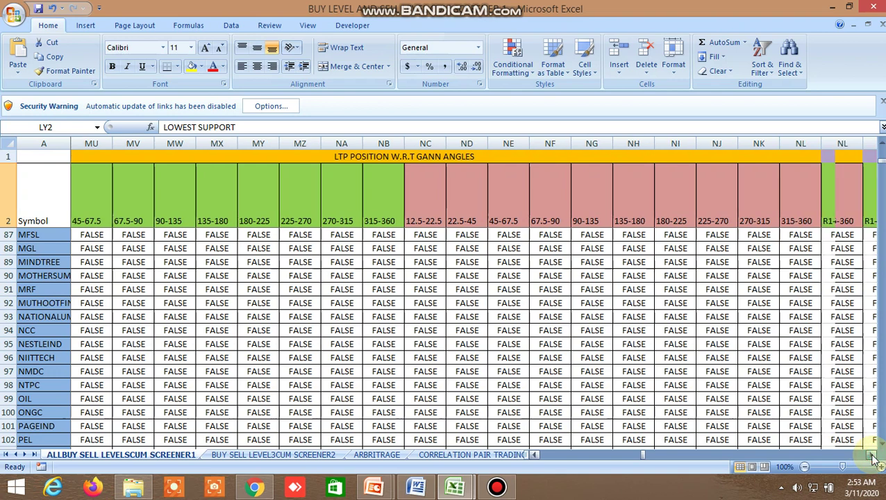
{"action": "left_click", "coordinate": [874, 458]}
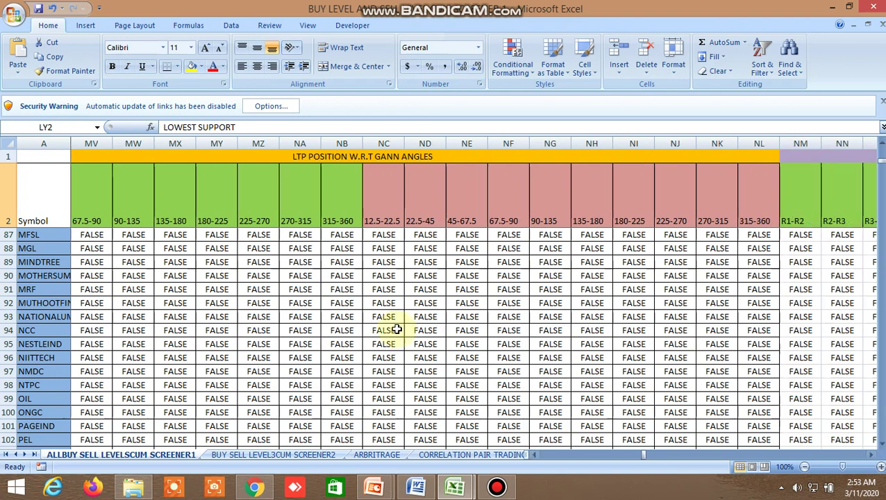
- Examine the LTP POSITION W.R.T GANN SQUARE 9 (GANN NUMBERS) section and its R and S range columns
{"action": "left_click", "coordinate": [873, 457]}
{"action": "left_click", "coordinate": [873, 457]}
{"action": "left_click", "coordinate": [873, 457]}
{"action": "left_click", "coordinate": [873, 457]}
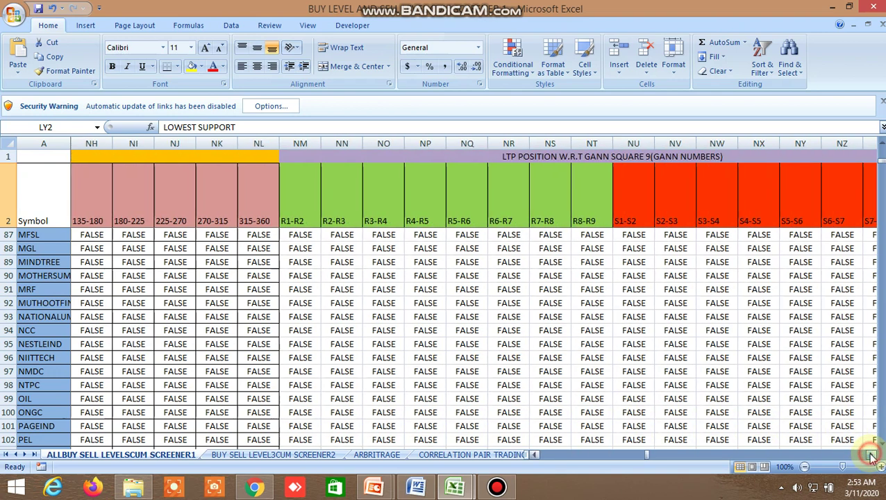
- Examine the LTP POSITION W.R.T MURREY'S MATHEMATICAL LEVEL CALCULATION section, starting from the HR-S1 column
{"action": "left_click", "coordinate": [873, 457]}
{"action": "left_click", "coordinate": [873, 457]}
{"action": "left_click", "coordinate": [873, 457]}
{"action": "left_click", "coordinate": [873, 457]}
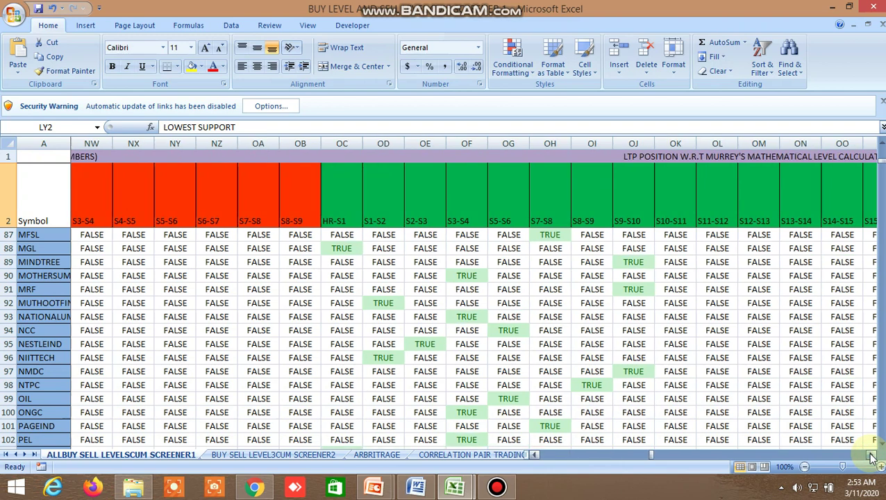
{"action": "left_click", "coordinate": [873, 457]}
{"action": "left_click", "coordinate": [873, 457]}
{"action": "left_click", "coordinate": [873, 457]}
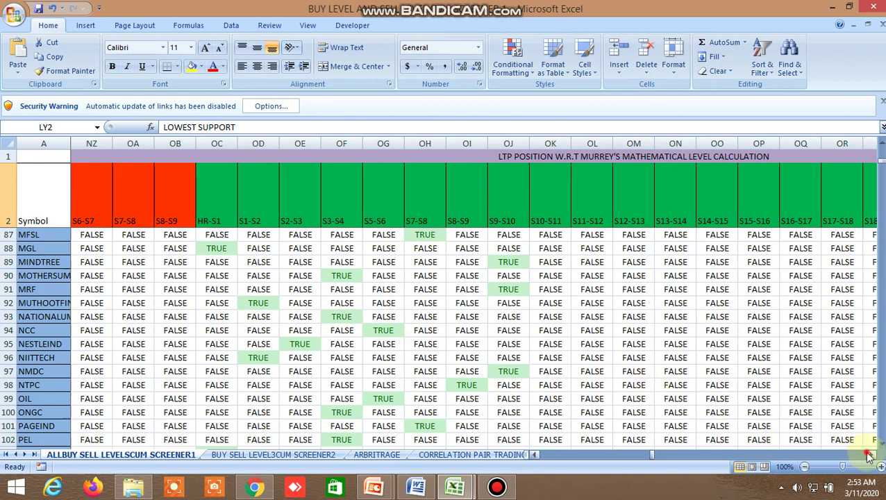
- Inspect the MFSL row's formulas in the columns for the Gann degree at which LTP lies and the time to reverse
{"action": "left_click_drag", "start_coordinate": [869, 455], "coordinate": [869, 455]}
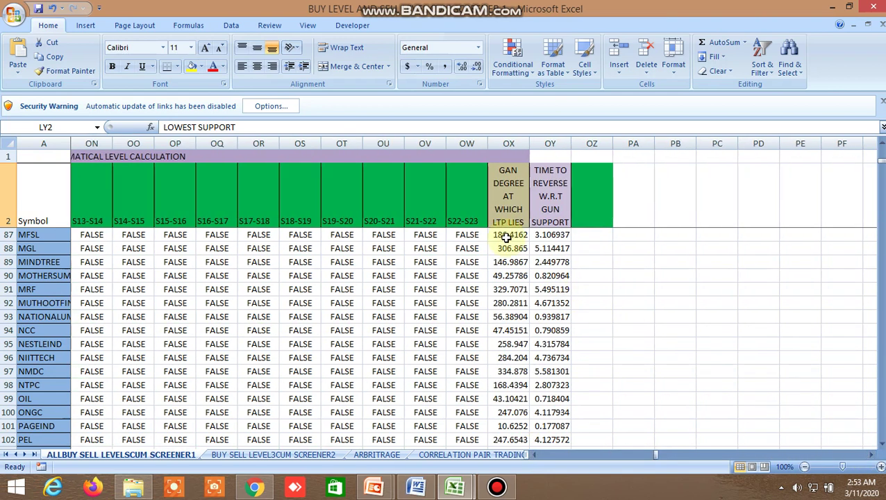
{"action": "left_click", "coordinate": [518, 209]}
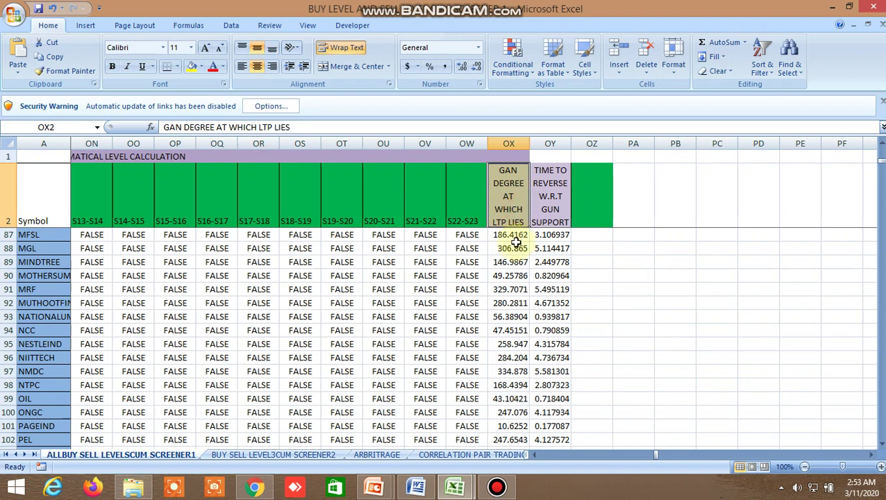
{"action": "left_click", "coordinate": [514, 238]}
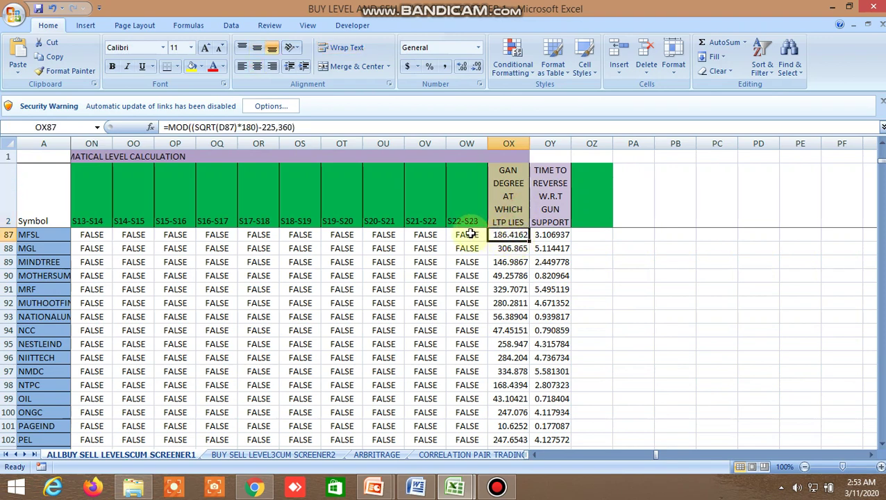
{"action": "left_click", "coordinate": [597, 276]}
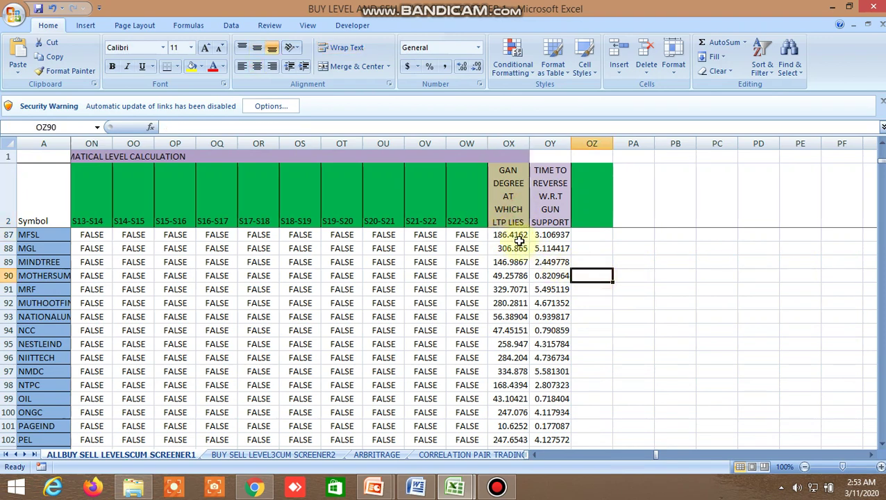
{"action": "left_click", "coordinate": [558, 236]}
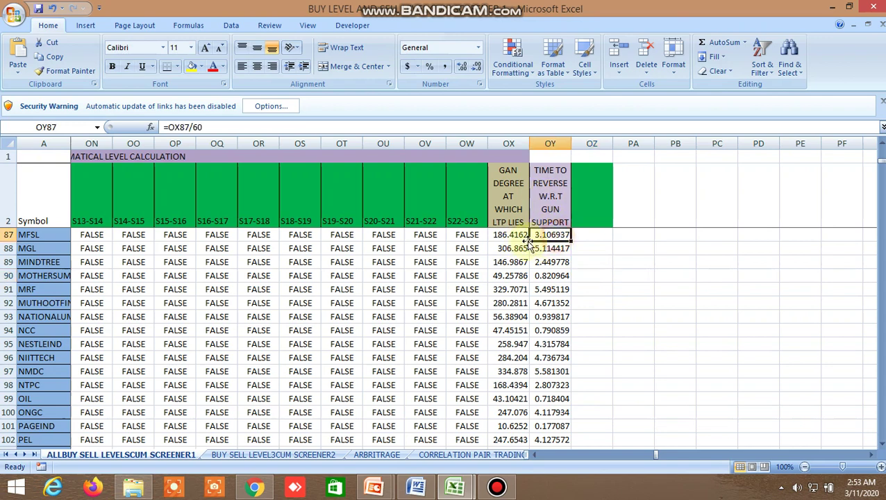
{"action": "left_click", "coordinate": [600, 286]}
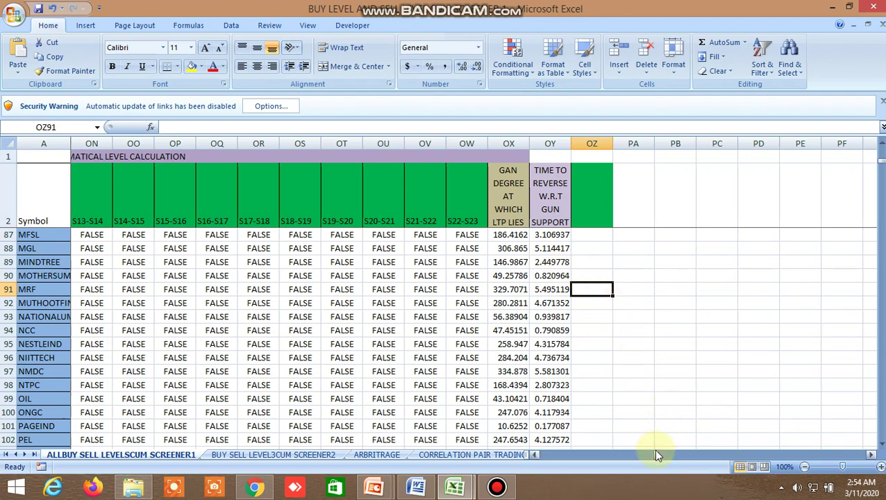
- Return to the BUY LEVEL AND SELL LEVELS 1 section and go down the symbols to the commodity, NIFTY & BANKNIFTY and FUTURES rows
{"action": "left_click_drag", "start_coordinate": [654, 452], "coordinate": [522, 453]}
{"action": "scroll", "coordinate": [416, 295], "scroll_direction": "down", "scroll_amount": 17}
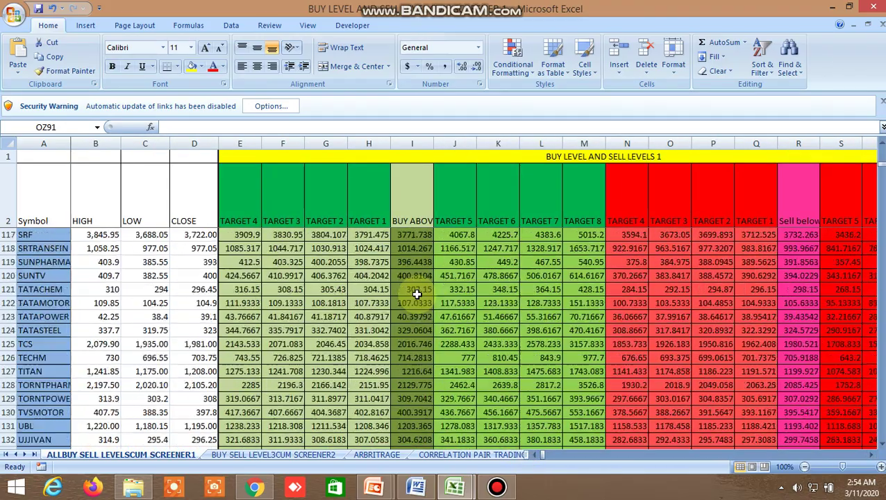
{"action": "scroll", "coordinate": [415, 295], "scroll_direction": "down", "scroll_amount": 3}
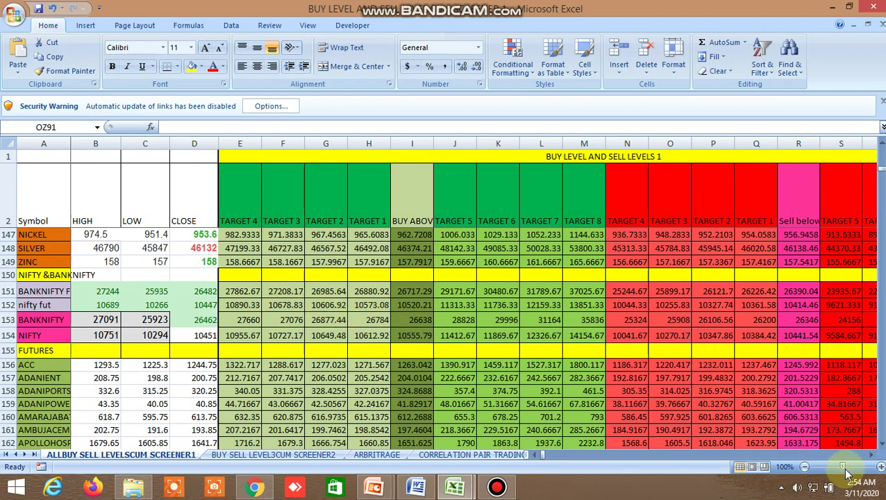
- Look across the sections for the commodity, index and futures rows, from the sell levels through the breakout and moving average columns to Murrey's levels
{"action": "left_click", "coordinate": [872, 455]}
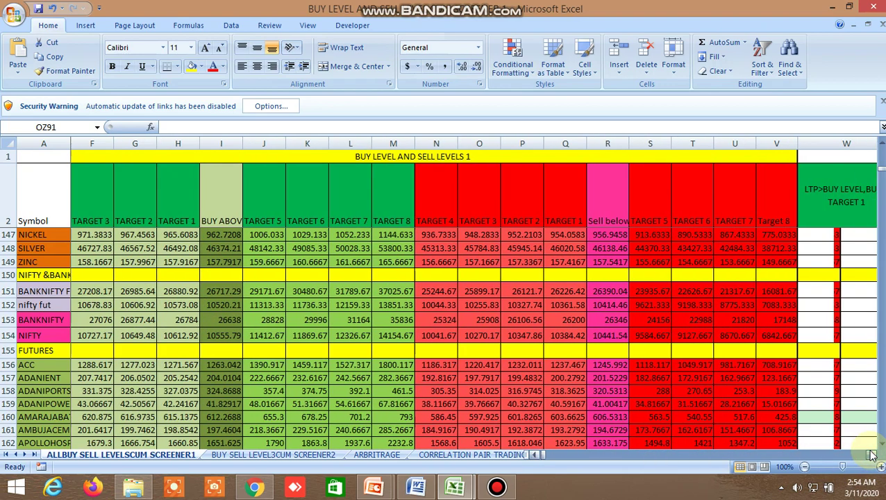
{"action": "left_click_drag", "start_coordinate": [873, 456], "coordinate": [873, 456]}
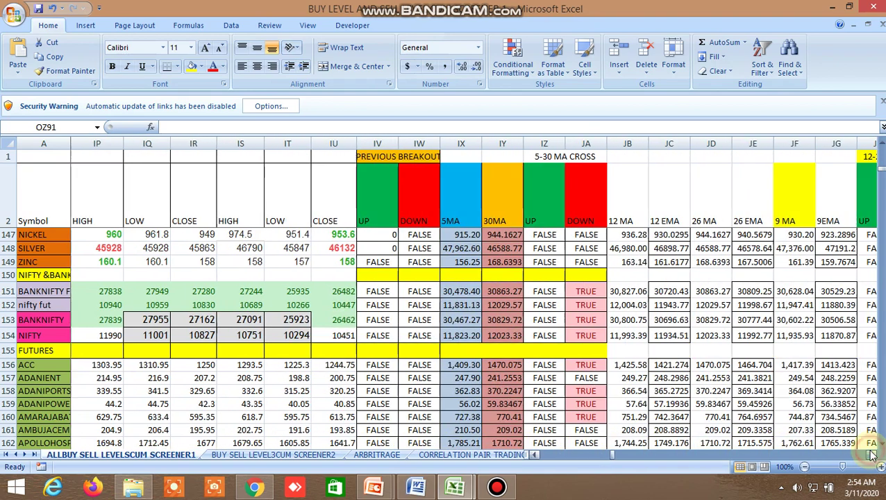
{"action": "left_click_drag", "start_coordinate": [872, 454], "coordinate": [871, 451]}
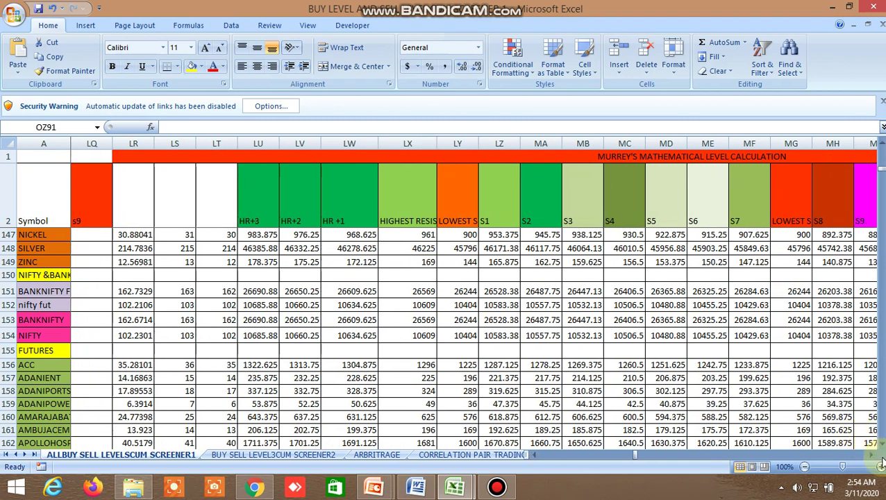
- Examine the Murrey's level columns up to S18 and the start of the Gann angle positions for the commodity, index and futures rows
{"action": "left_click", "coordinate": [873, 455]}
{"action": "left_click", "coordinate": [873, 455]}
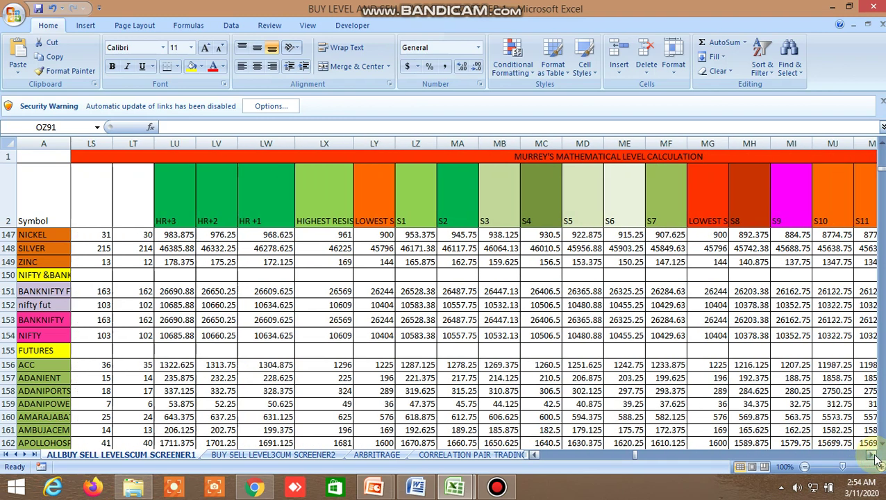
{"action": "left_click", "coordinate": [873, 455]}
{"action": "left_click", "coordinate": [873, 455]}
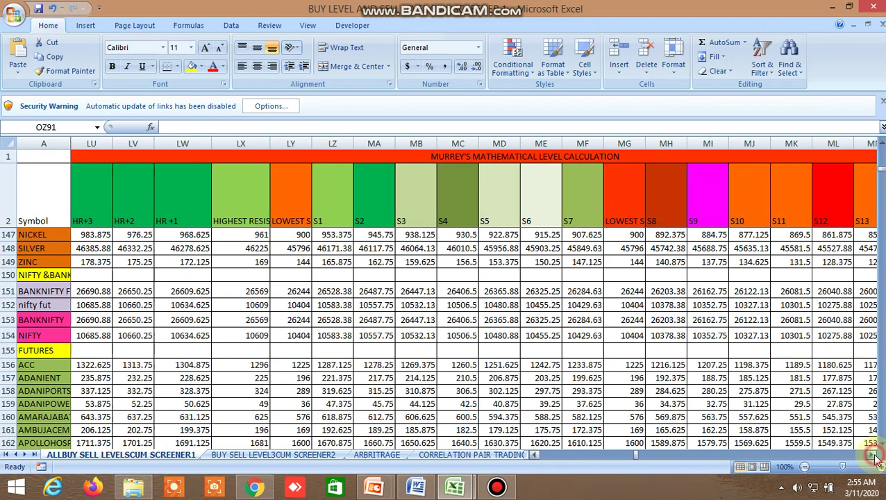
{"action": "left_click", "coordinate": [873, 455]}
{"action": "left_click", "coordinate": [873, 455]}
{"action": "left_click", "coordinate": [873, 455]}
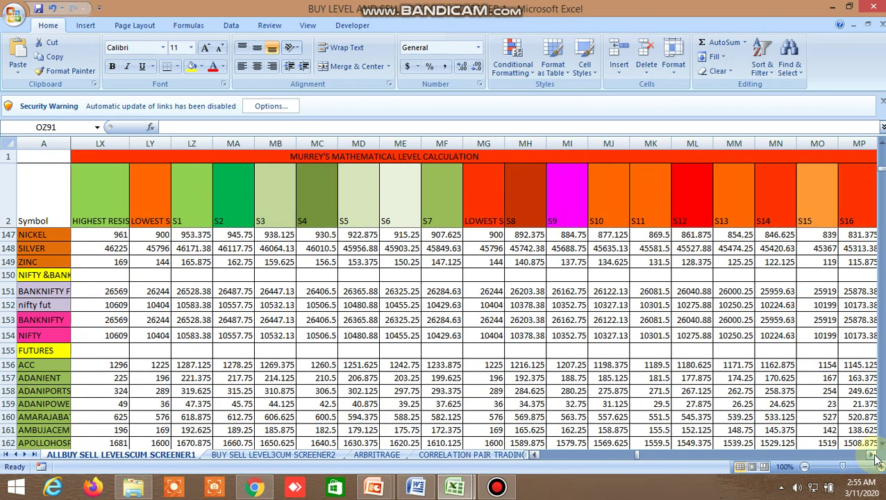
{"action": "left_click_drag", "start_coordinate": [873, 454], "coordinate": [877, 458]}
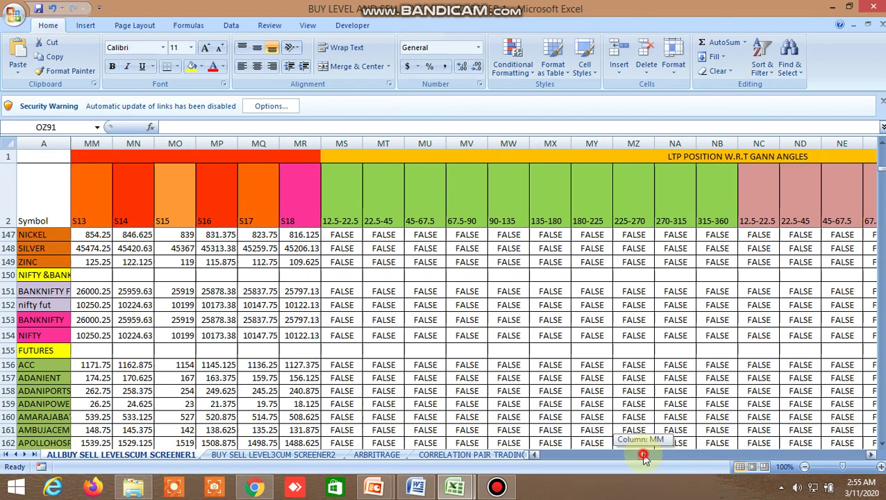
- Go back to the first level columns and review the commodity rows from ALUMINIUM to ZINC across the sections up to the Gann angle positions
{"action": "left_click_drag", "start_coordinate": [641, 454], "coordinate": [542, 454]}
{"action": "scroll", "coordinate": [426, 375], "scroll_direction": "up", "scroll_amount": 1}
{"action": "scroll", "coordinate": [426, 375], "scroll_direction": "up", "scroll_amount": 1}
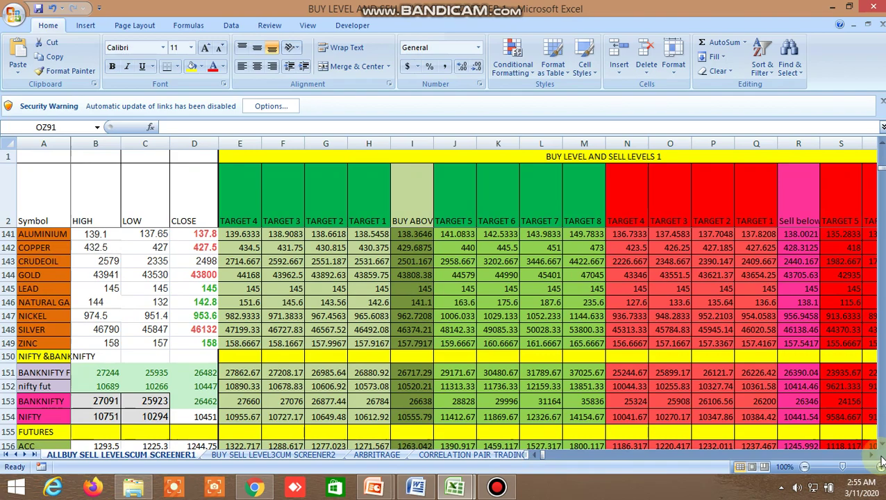
{"action": "left_click_drag", "start_coordinate": [874, 460], "coordinate": [873, 459]}
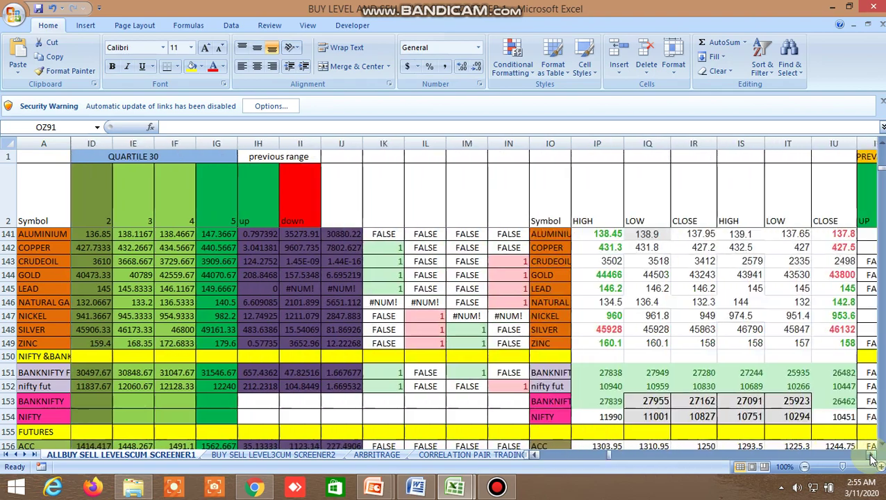
{"action": "left_click_drag", "start_coordinate": [874, 459], "coordinate": [873, 456]}
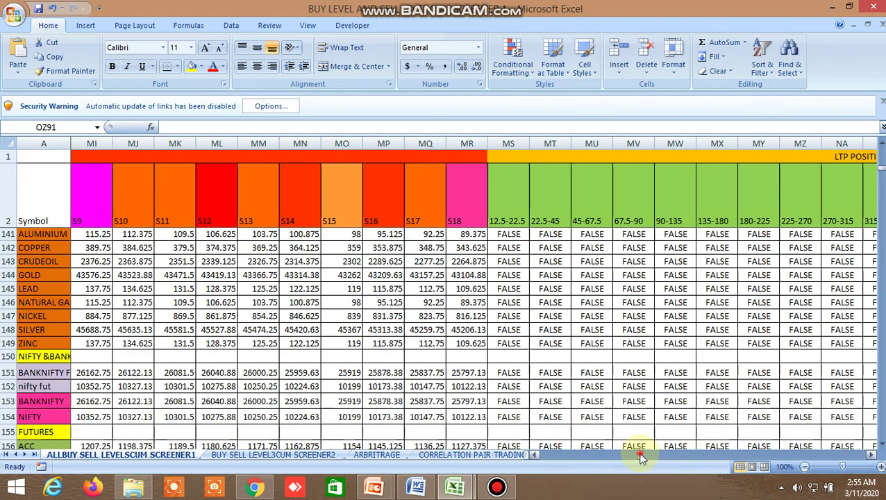
- Return to the BUY LEVEL AND SELL LEVELS 1 section and view the levels for the NIFTY & BANKNIFTY and FUTURES rows
{"action": "left_click_drag", "start_coordinate": [641, 457], "coordinate": [486, 456]}
{"action": "scroll", "coordinate": [420, 352], "scroll_direction": "down", "scroll_amount": 3}
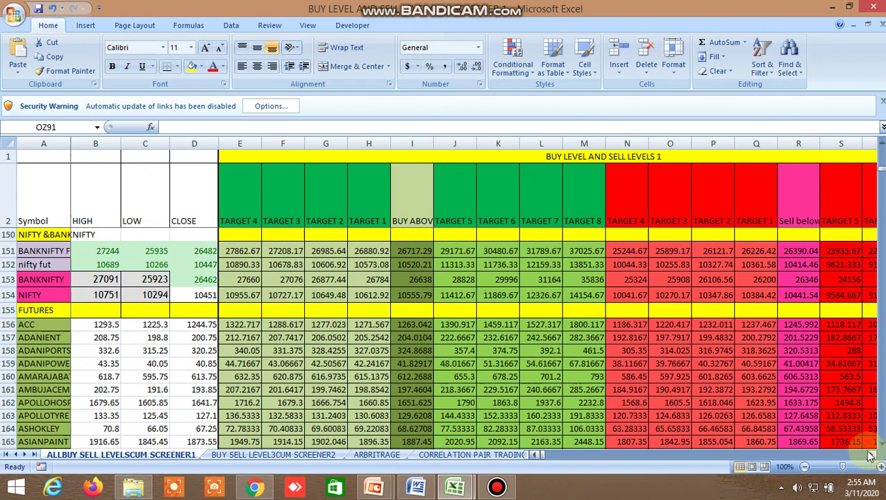
{"action": "left_click_drag", "start_coordinate": [871, 456], "coordinate": [870, 456]}
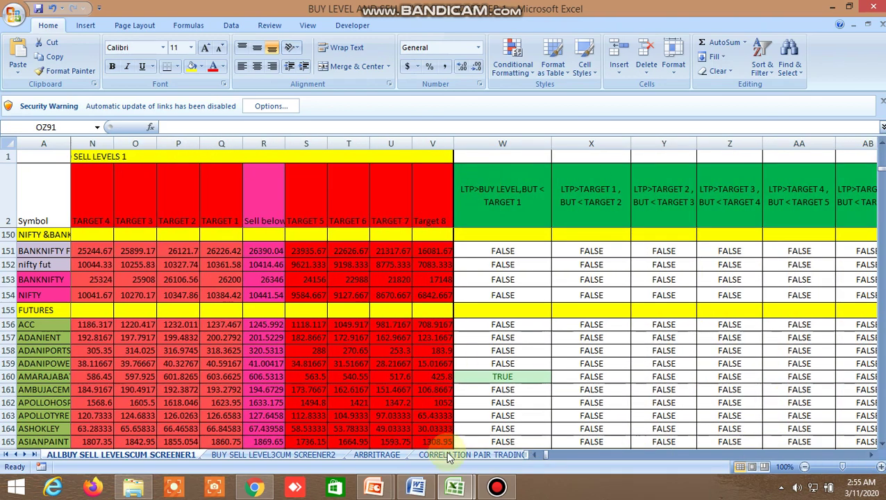
- Open the BUY SELL LEVEL3CUM SCREENER2 sheet and go up to the first stock rows beside the 100 MA and 100 EMA columns
{"action": "left_click", "coordinate": [317, 456]}
{"action": "left_click", "coordinate": [701, 303]}
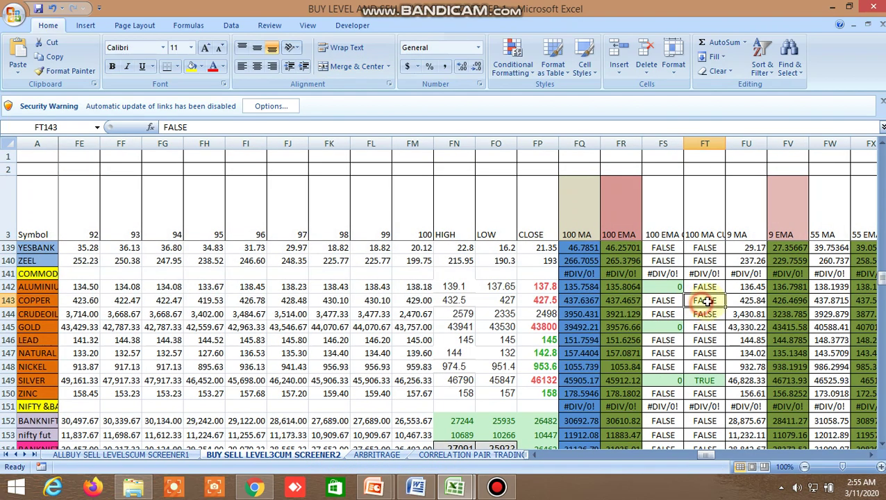
{"action": "scroll", "coordinate": [712, 291], "scroll_direction": "up", "scroll_amount": 7}
{"action": "scroll", "coordinate": [714, 287], "scroll_direction": "up", "scroll_amount": 20}
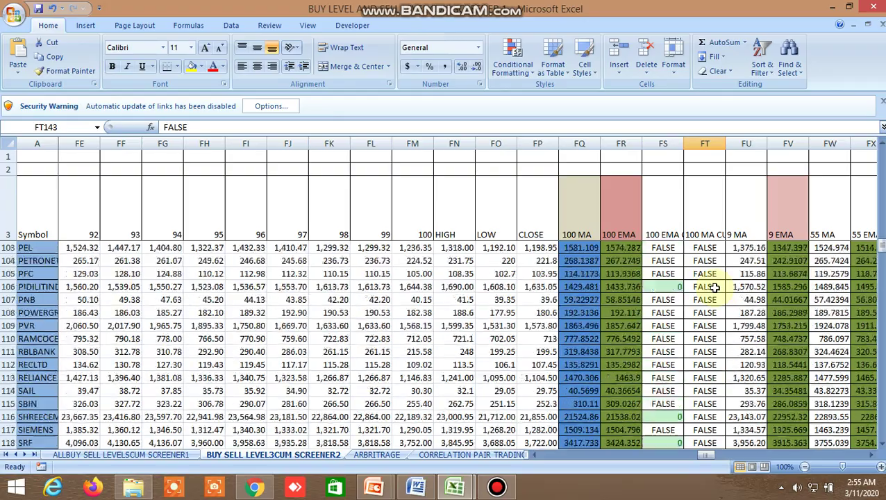
{"action": "scroll", "coordinate": [714, 287], "scroll_direction": "up", "scroll_amount": 18}
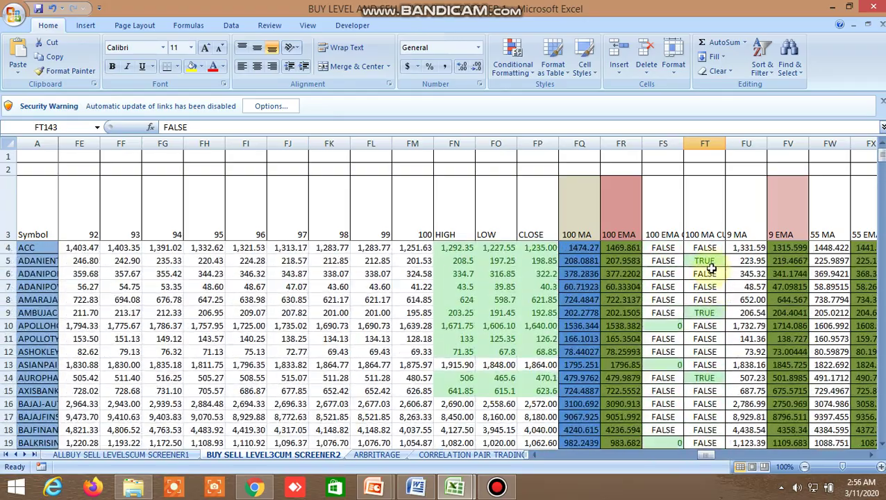
- Check the flagged cells FT5, FT9 and FT23 in the 100 MA signal column of the stock rows
{"action": "left_click", "coordinate": [709, 262]}
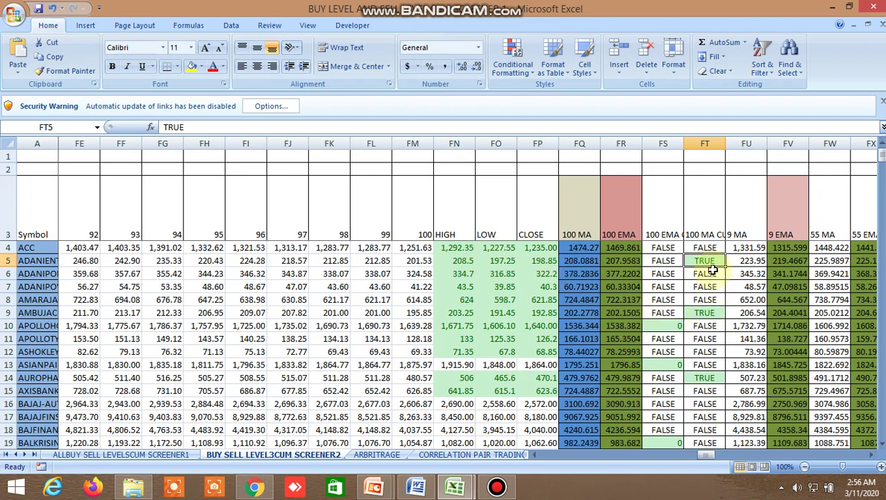
{"action": "left_click", "coordinate": [718, 314]}
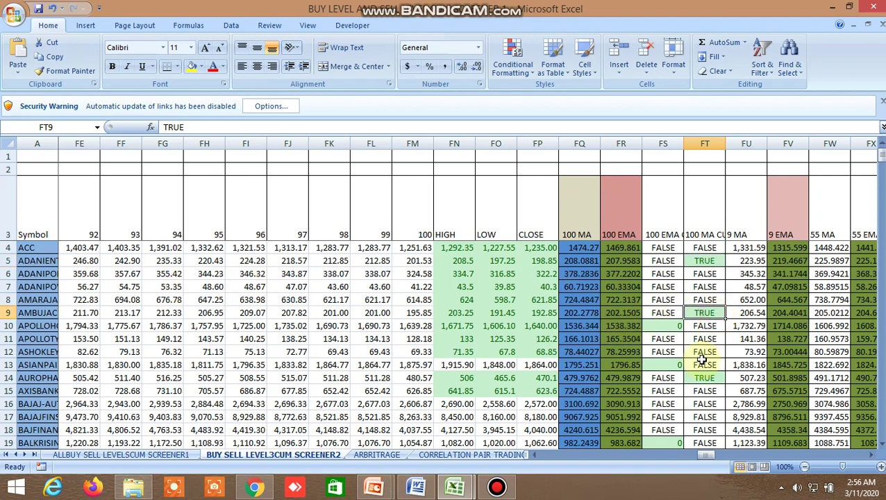
{"action": "scroll", "coordinate": [701, 360], "scroll_direction": "down", "scroll_amount": 2}
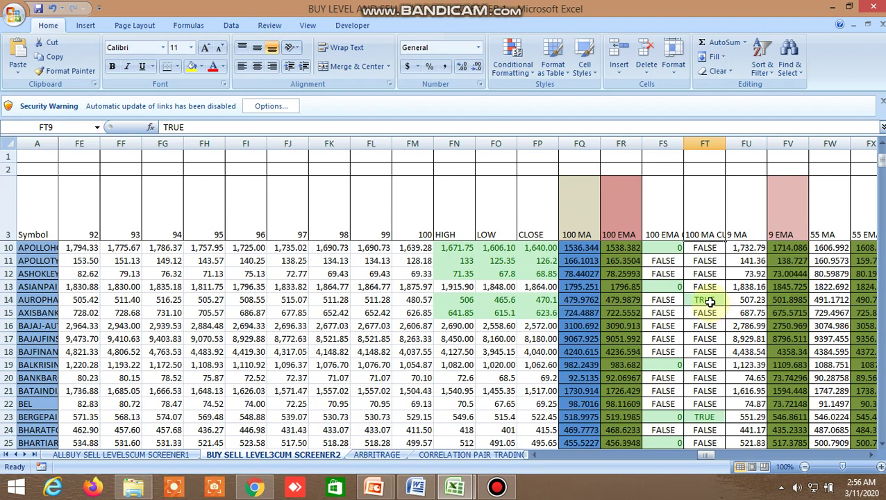
{"action": "scroll", "coordinate": [708, 314], "scroll_direction": "down", "scroll_amount": 1}
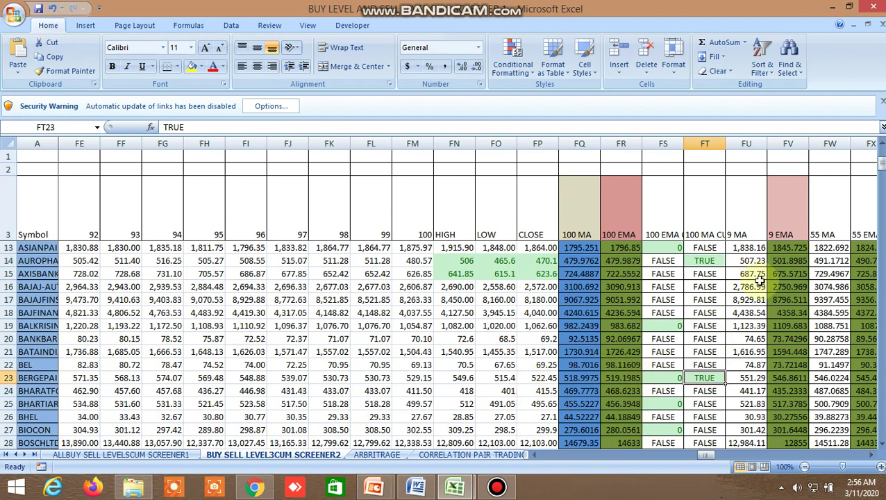
- Glance at the CORRELATION PAIR TRADING sheet and open INSIDE THE BAR WITH NR7 at its CURRENT DAY columns and first stock rows
{"action": "left_click", "coordinate": [472, 455]}
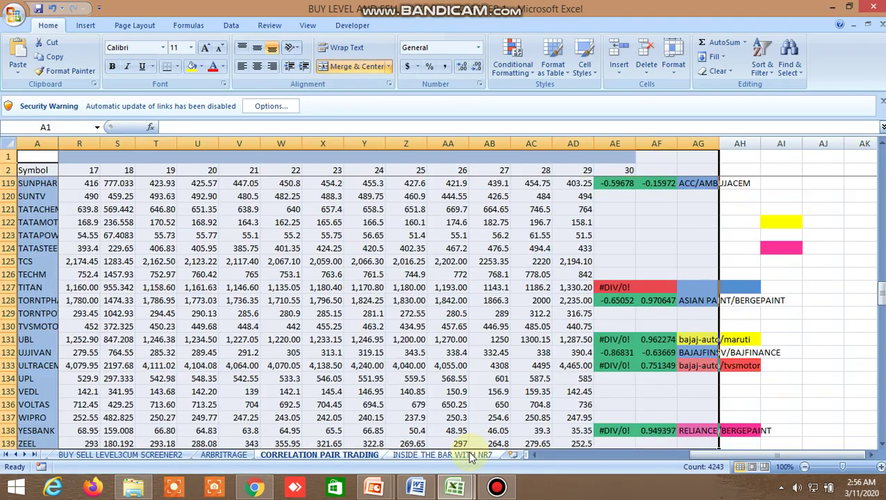
{"action": "left_click", "coordinate": [472, 456]}
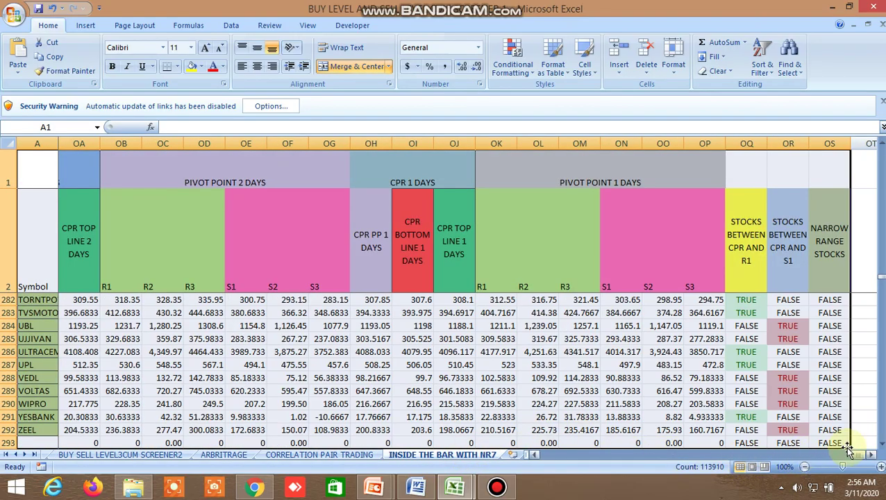
{"action": "left_click_drag", "start_coordinate": [860, 457], "coordinate": [535, 478]}
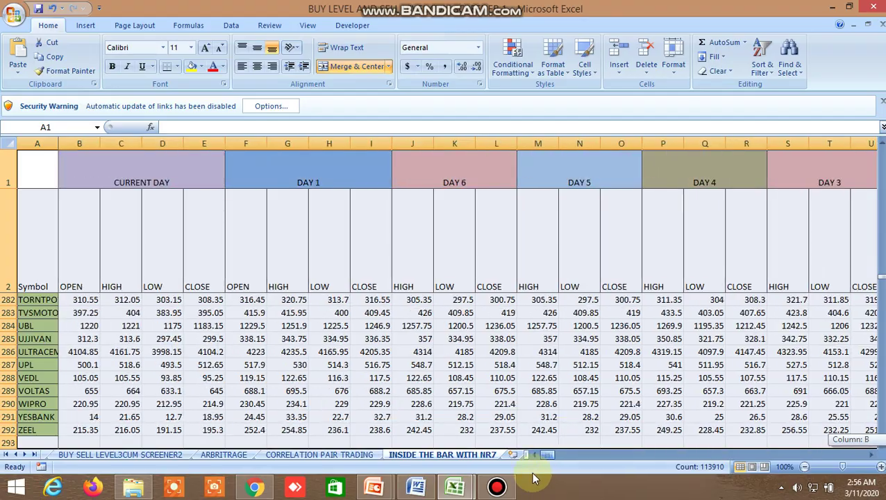
{"action": "scroll", "coordinate": [547, 424], "scroll_direction": "up", "scroll_amount": 20}
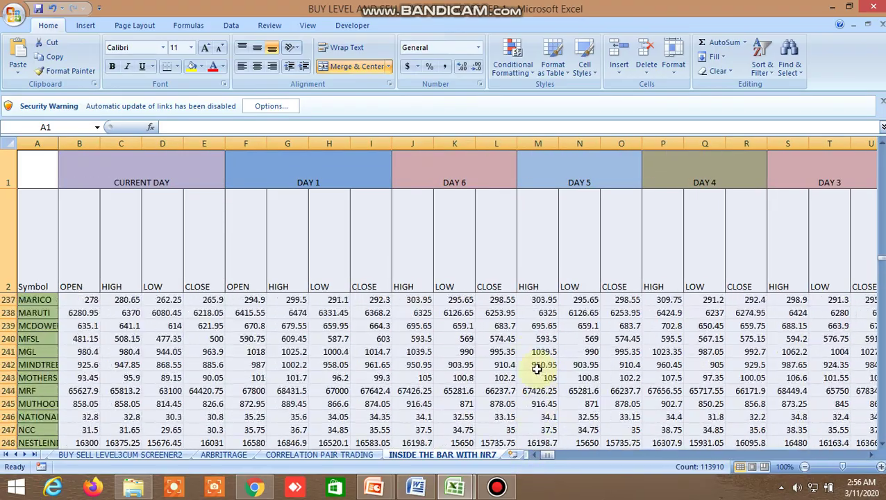
{"action": "scroll", "coordinate": [537, 366], "scroll_direction": "up", "scroll_amount": 20}
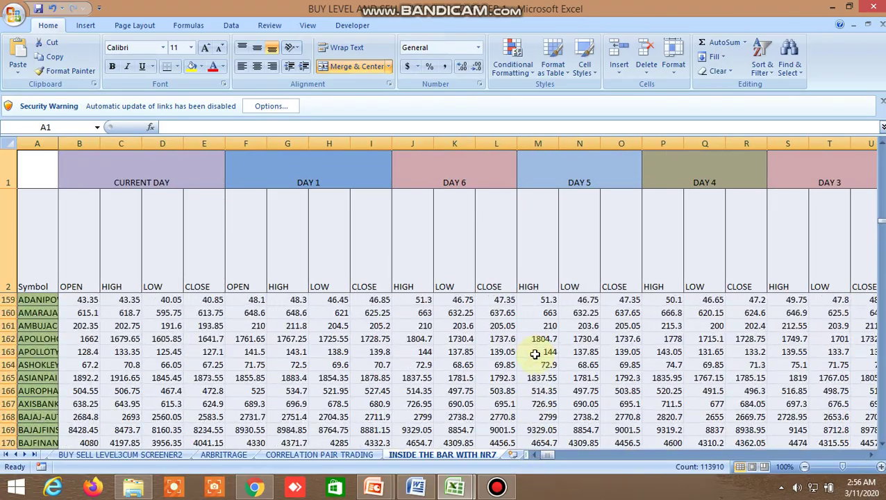
{"action": "scroll", "coordinate": [536, 347], "scroll_direction": "up", "scroll_amount": 19}
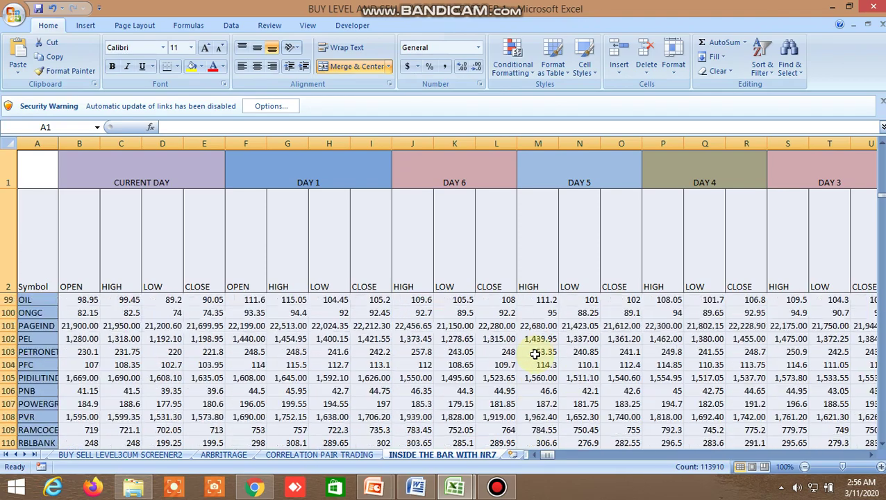
{"action": "scroll", "coordinate": [537, 339], "scroll_direction": "up", "scroll_amount": 20}
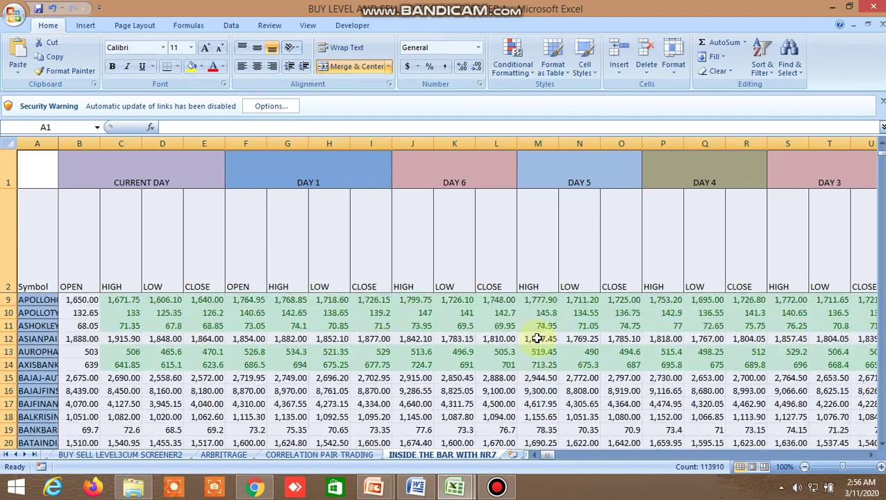
- Go to the INSIDE THE BAR columns and check the NR7 flags for BEL and CIPLA
{"action": "left_click", "coordinate": [872, 454]}
{"action": "left_click", "coordinate": [873, 455]}
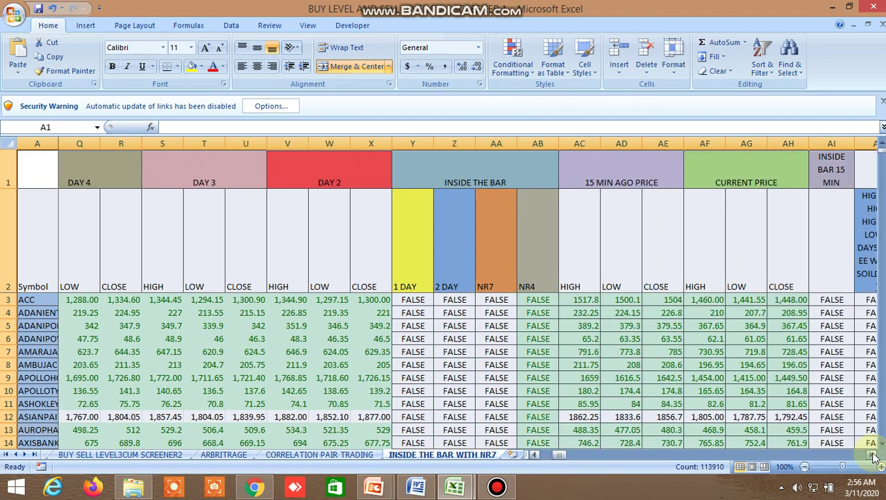
{"action": "scroll", "coordinate": [531, 371], "scroll_direction": "down", "scroll_amount": 5}
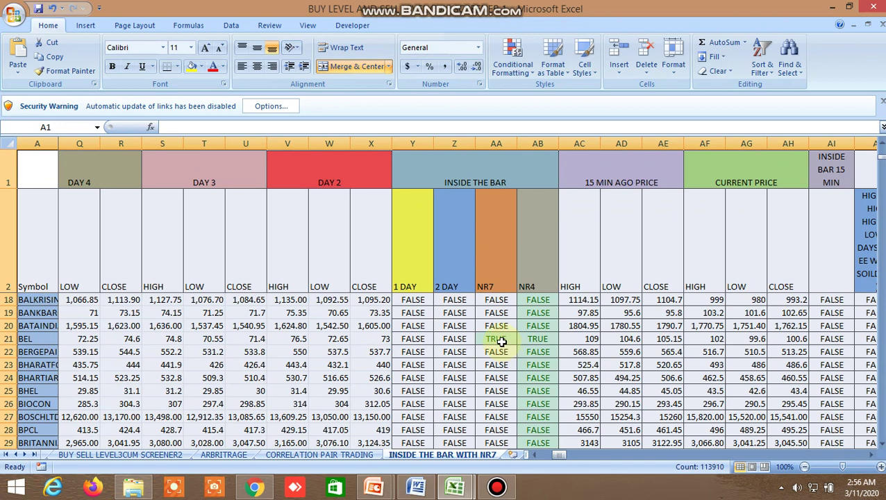
{"action": "left_click", "coordinate": [500, 340]}
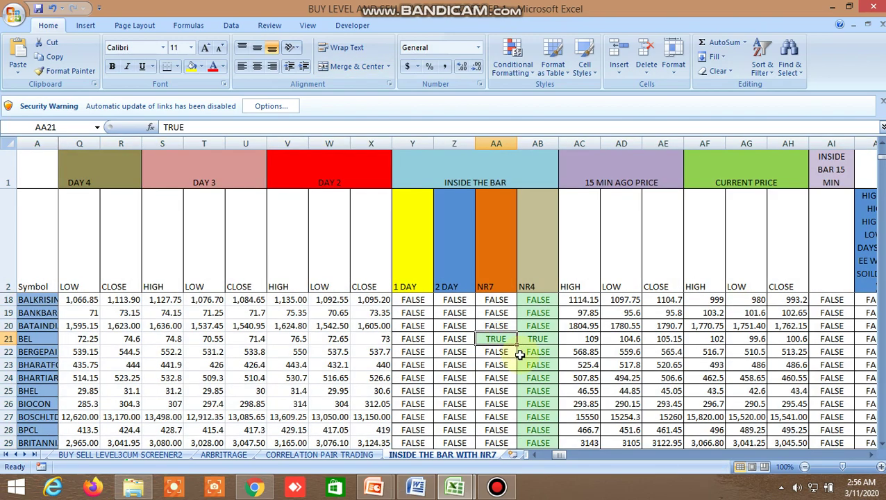
{"action": "scroll", "coordinate": [519, 355], "scroll_direction": "down", "scroll_amount": 2}
{"action": "scroll", "coordinate": [520, 355], "scroll_direction": "down", "scroll_amount": 3}
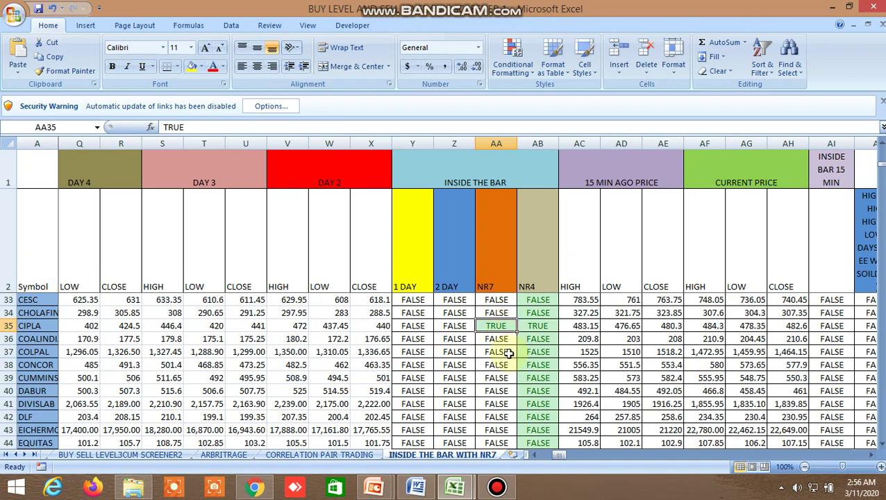
- Check the NR7 and NR4 flags for ITC and the 1 DAY inside bar flag for GOLD in the commodity rows
{"action": "scroll", "coordinate": [509, 354], "scroll_direction": "down", "scroll_amount": 11}
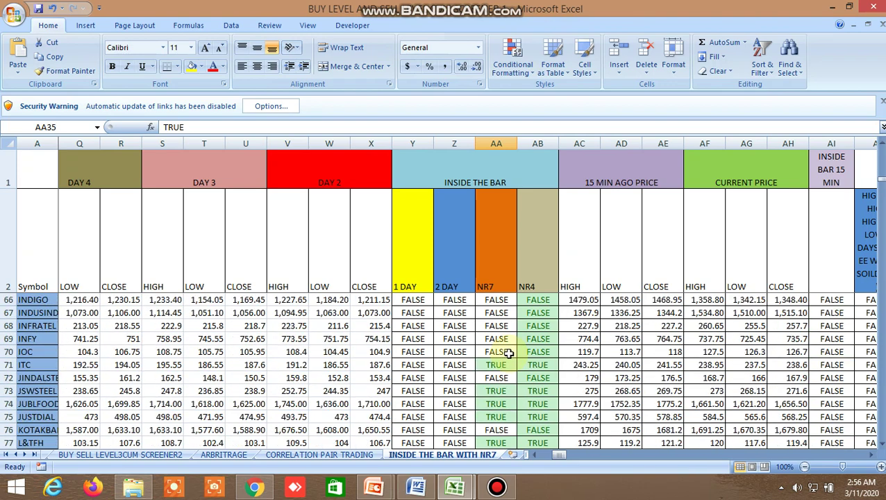
{"action": "scroll", "coordinate": [509, 353], "scroll_direction": "down", "scroll_amount": 1}
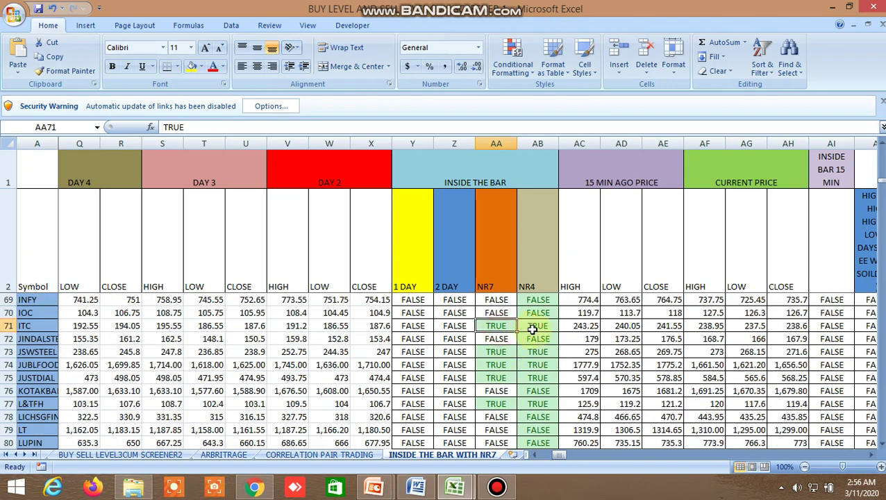
{"action": "left_click", "coordinate": [533, 330]}
{"action": "scroll", "coordinate": [474, 366], "scroll_direction": "down", "scroll_amount": 14}
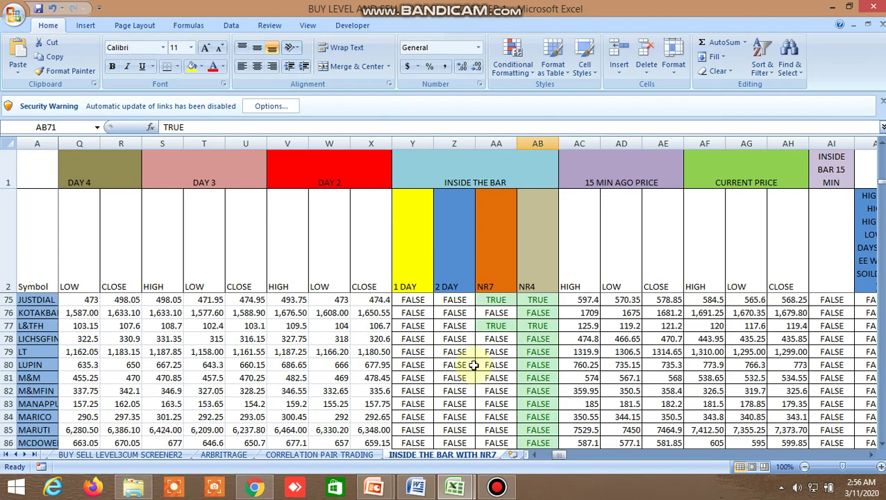
{"action": "scroll", "coordinate": [474, 366], "scroll_direction": "down", "scroll_amount": 10}
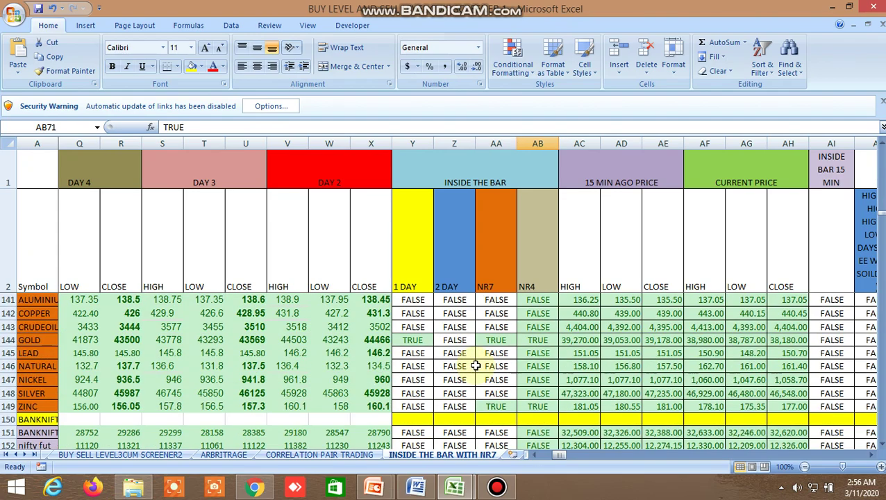
{"action": "left_click", "coordinate": [421, 340]}
- Go back up to the ACC row and bring the candlestick pattern columns into view, from three white soldiers to the hammer and doji columns
{"action": "scroll", "coordinate": [420, 339], "scroll_direction": "up", "scroll_amount": 10}
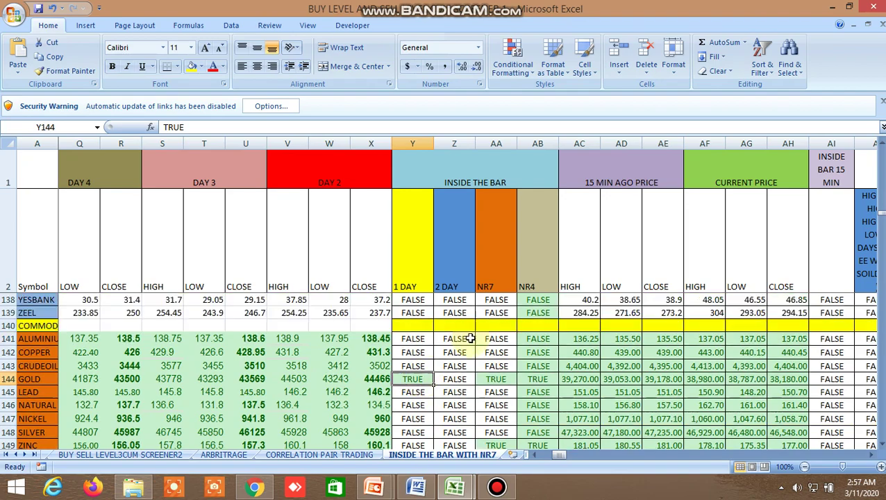
{"action": "scroll", "coordinate": [471, 338], "scroll_direction": "up", "scroll_amount": 18}
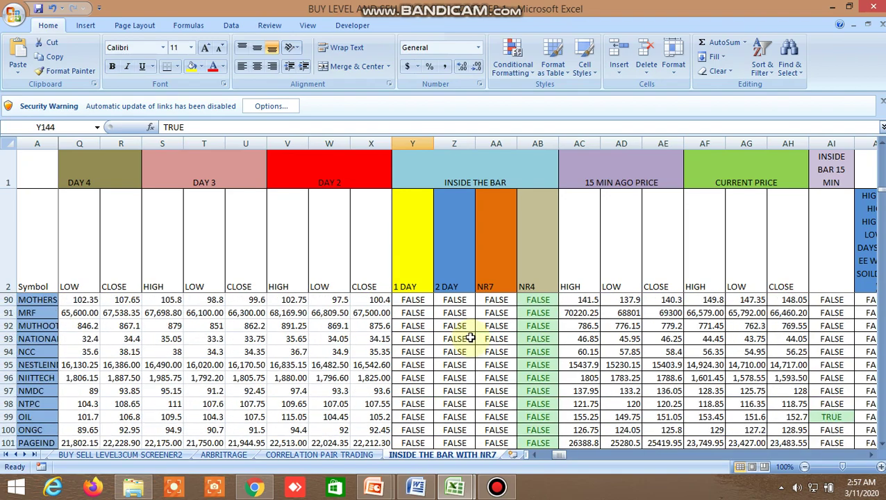
{"action": "scroll", "coordinate": [746, 394], "scroll_direction": "up", "scroll_amount": 6}
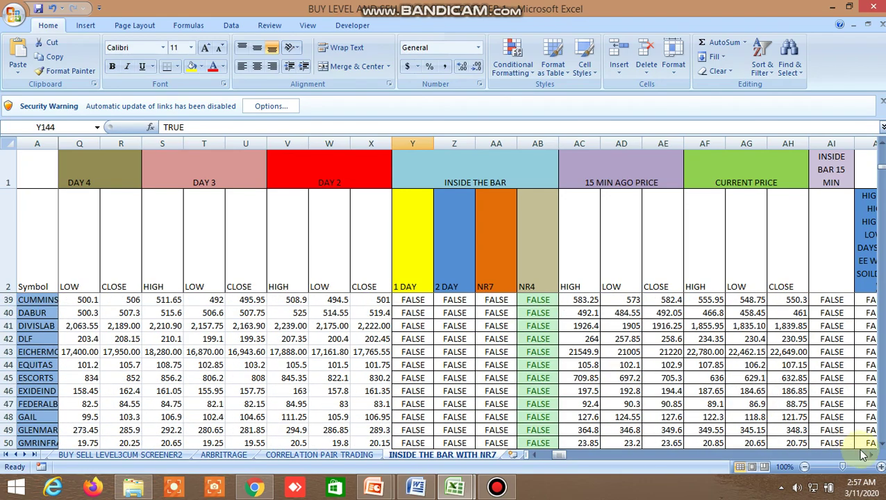
{"action": "left_click_drag", "start_coordinate": [872, 454], "coordinate": [873, 454]}
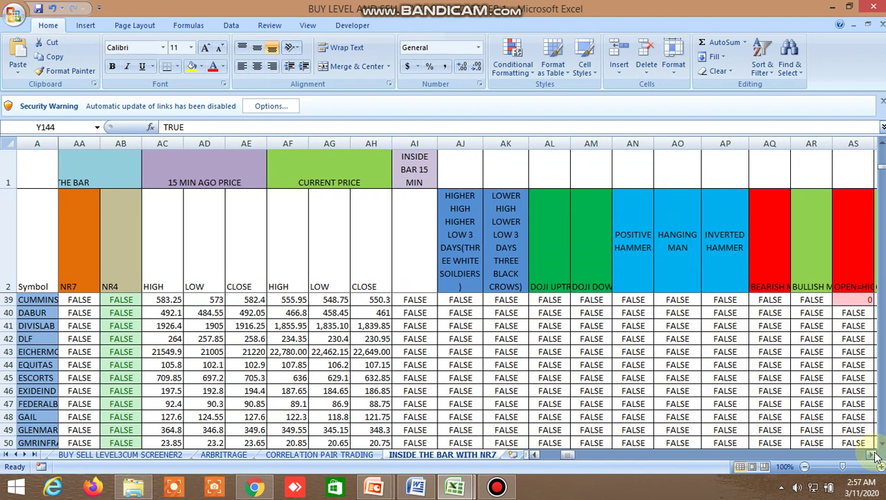
{"action": "scroll", "coordinate": [624, 391], "scroll_direction": "up", "scroll_amount": 12}
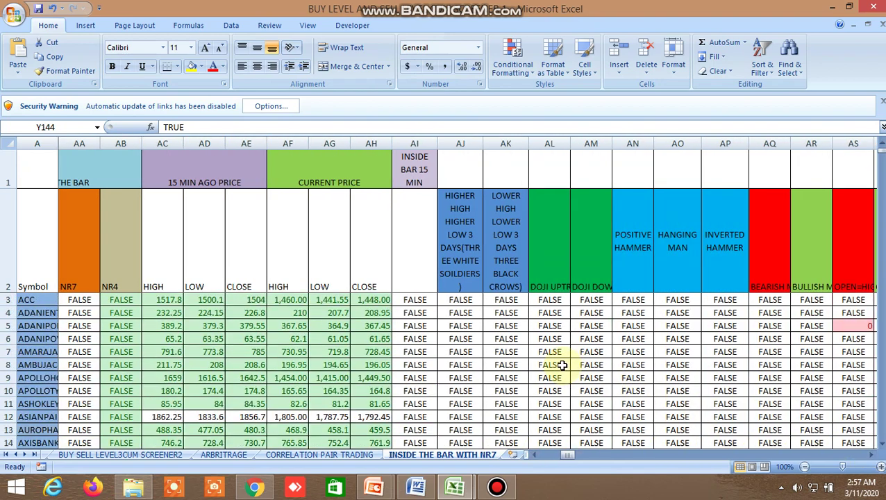
- Examine the INSIDE BAR 15 MIN, doji, hammer and other candlestick pattern columns for the stocks down to the commodity rows
{"action": "scroll", "coordinate": [539, 336], "scroll_direction": "down", "scroll_amount": 3}
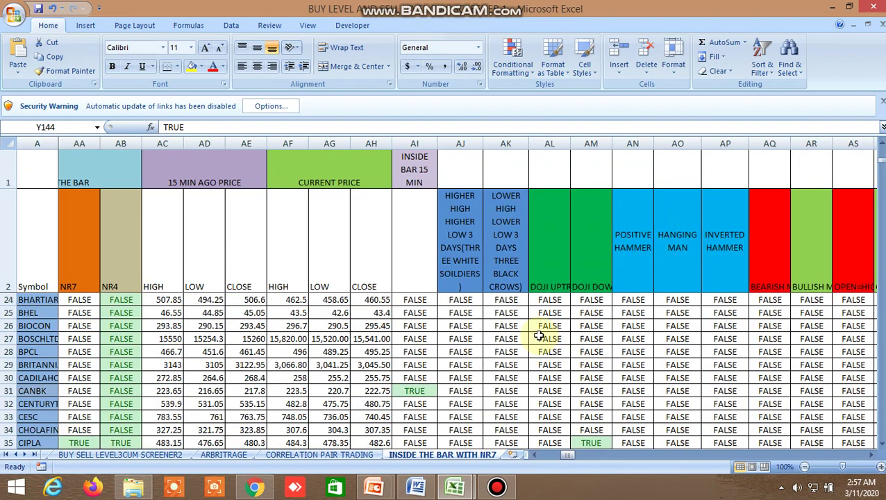
{"action": "scroll", "coordinate": [539, 336], "scroll_direction": "down", "scroll_amount": 2}
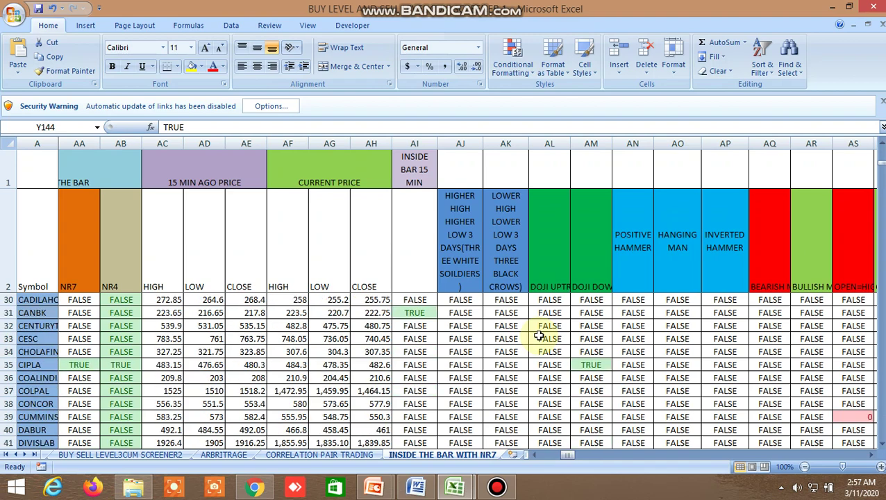
{"action": "scroll", "coordinate": [539, 336], "scroll_direction": "up", "scroll_amount": 9}
{"action": "scroll", "coordinate": [539, 337], "scroll_direction": "down", "scroll_amount": 4}
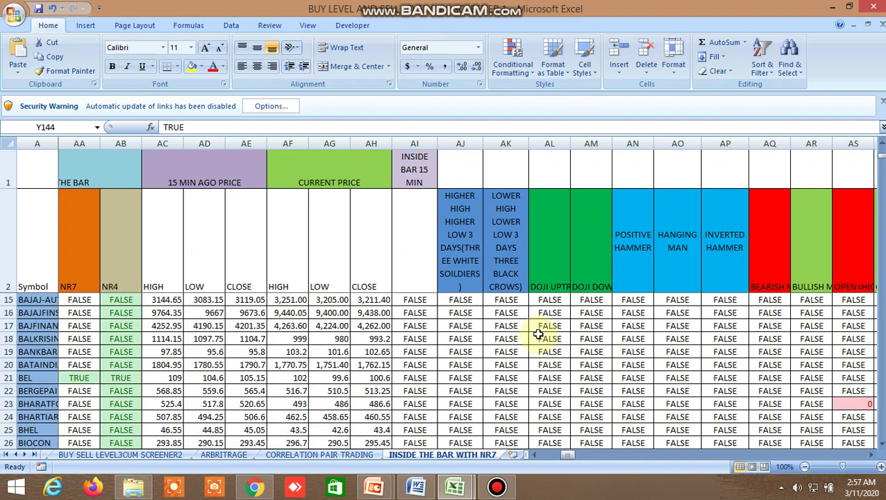
{"action": "scroll", "coordinate": [556, 340], "scroll_direction": "down", "scroll_amount": 4}
{"action": "scroll", "coordinate": [560, 344], "scroll_direction": "down", "scroll_amount": 3}
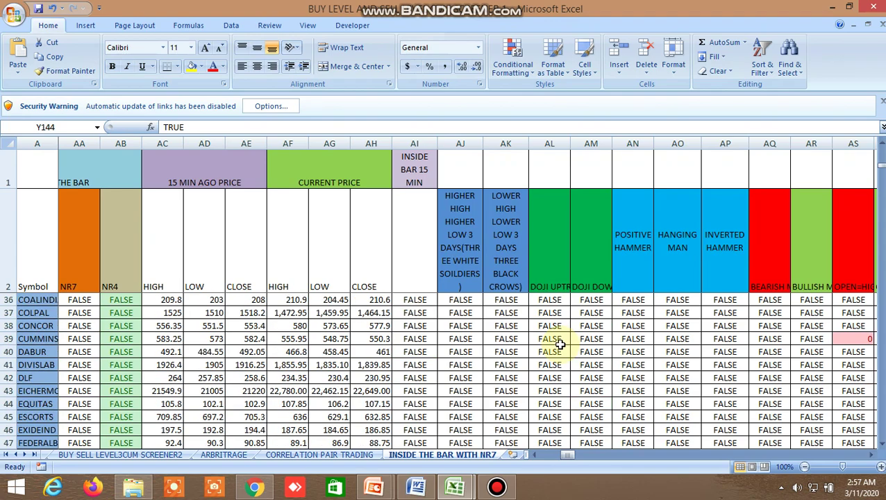
{"action": "scroll", "coordinate": [560, 344], "scroll_direction": "down", "scroll_amount": 18}
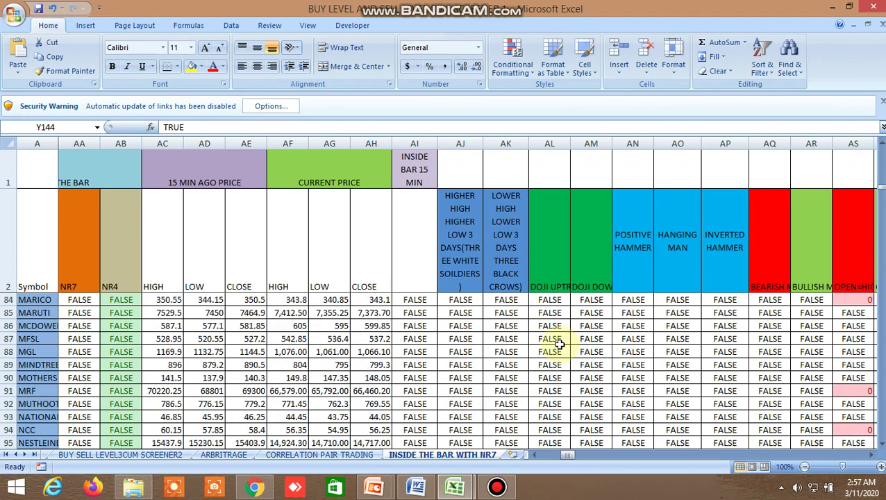
{"action": "scroll", "coordinate": [560, 343], "scroll_direction": "down", "scroll_amount": 10}
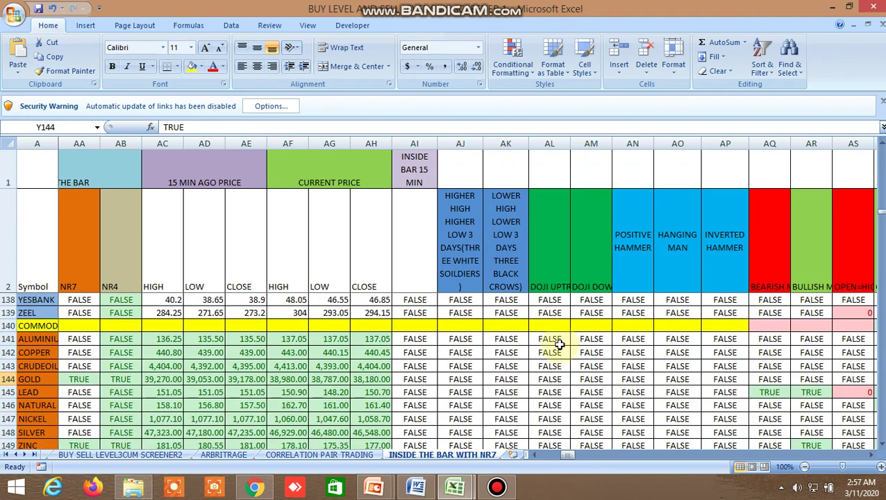
- Return to the ACC row and bring the OPEN=HIGH, OPEN DRIVE and SHAKEOUT columns into view
{"action": "scroll", "coordinate": [560, 344], "scroll_direction": "up", "scroll_amount": 20}
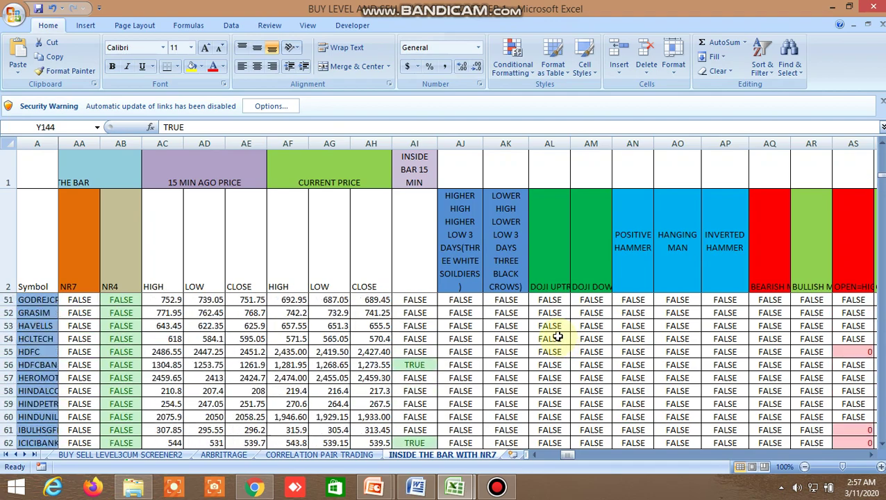
{"action": "scroll", "coordinate": [554, 329], "scroll_direction": "up", "scroll_amount": 9}
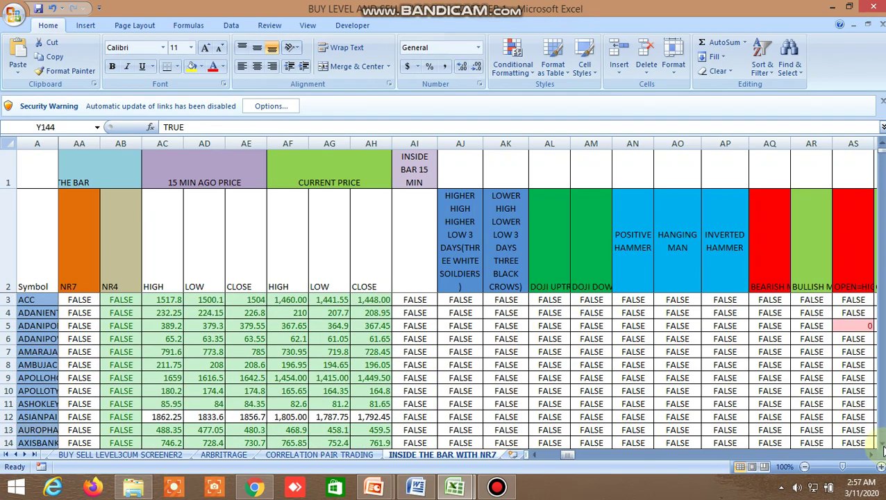
{"action": "left_click", "coordinate": [871, 455]}
{"action": "left_click", "coordinate": [871, 455]}
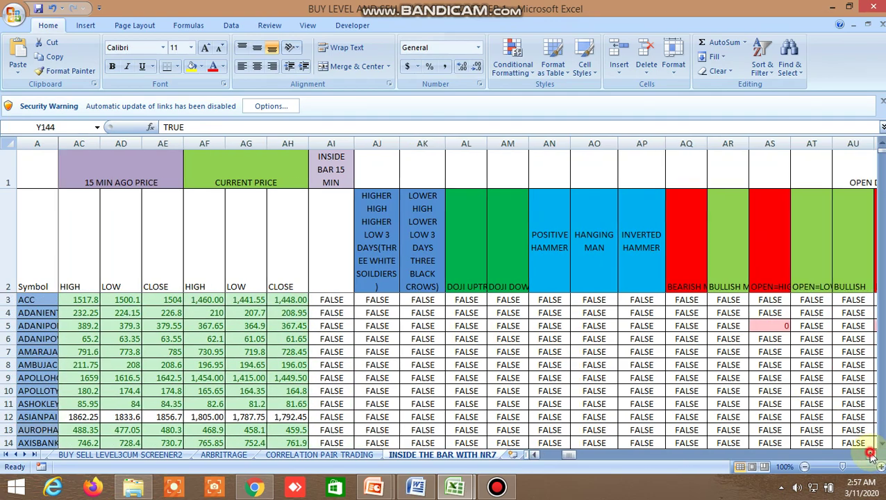
{"action": "left_click", "coordinate": [871, 455]}
{"action": "left_click", "coordinate": [871, 455]}
- Examine the hammer, OPEN=HIGH, OPEN DRIVE and SHAKEOUT flags down to the commodity rows, ending back at the ACC row
{"action": "scroll", "coordinate": [608, 380], "scroll_direction": "down", "scroll_amount": 20}
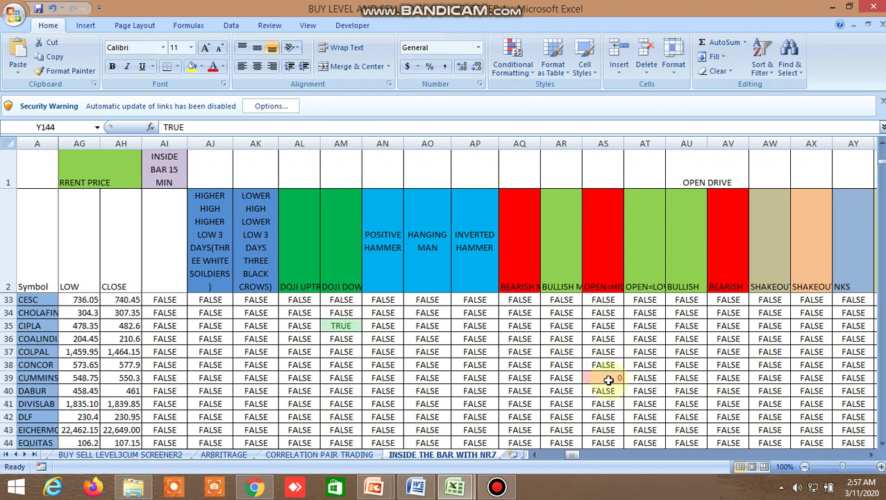
{"action": "scroll", "coordinate": [609, 378], "scroll_direction": "down", "scroll_amount": 10}
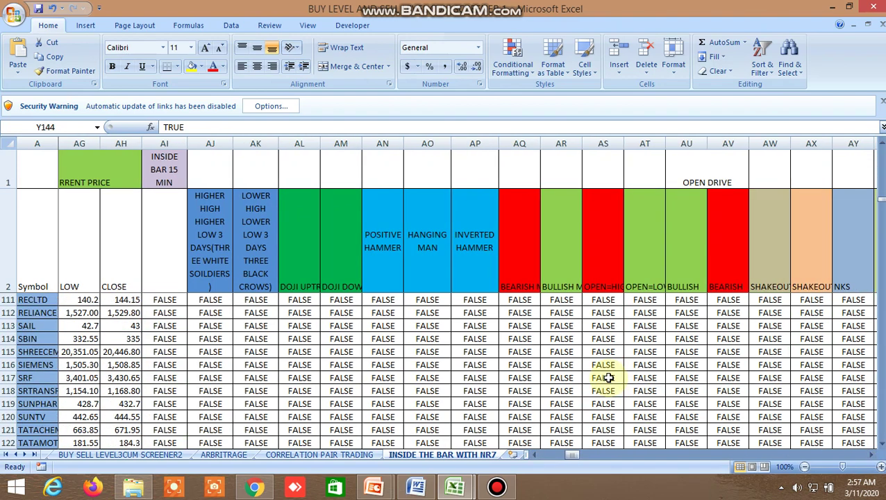
{"action": "scroll", "coordinate": [608, 378], "scroll_direction": "down", "scroll_amount": 6}
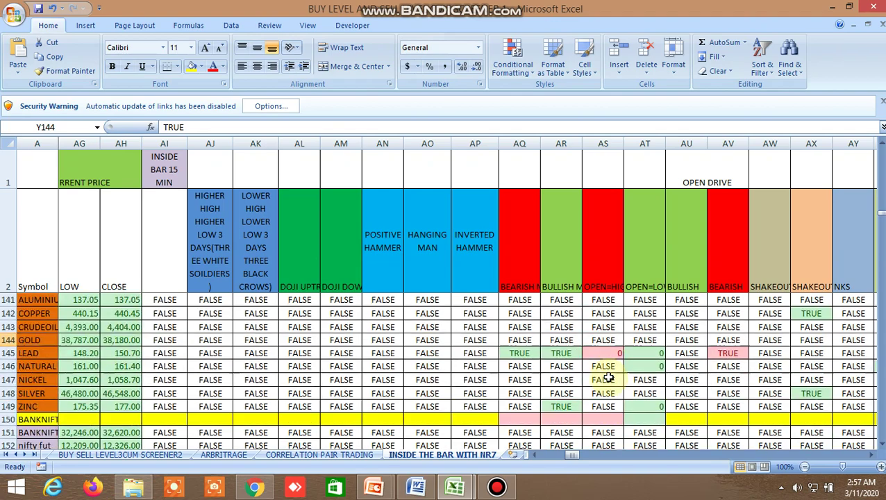
{"action": "scroll", "coordinate": [611, 372], "scroll_direction": "up", "scroll_amount": 19}
{"action": "scroll", "coordinate": [622, 357], "scroll_direction": "up", "scroll_amount": 20}
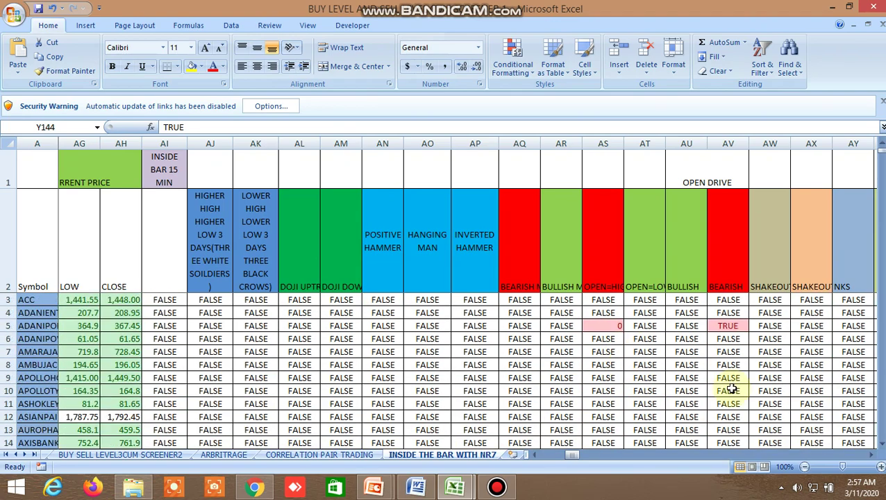
- Review the MASTER long and short, engulfing and SHAKEOUT columns, then show the columns through EVENING STAR
{"action": "left_click", "coordinate": [872, 456]}
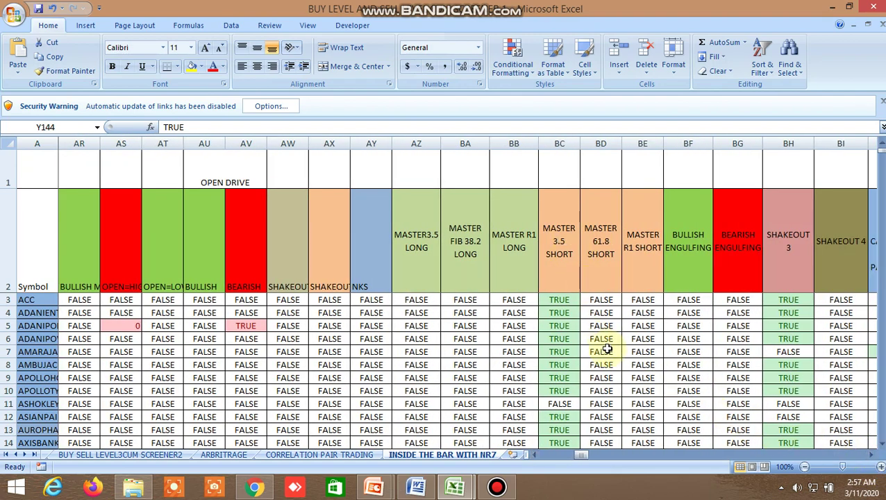
{"action": "scroll", "coordinate": [607, 349], "scroll_direction": "down", "scroll_amount": 4}
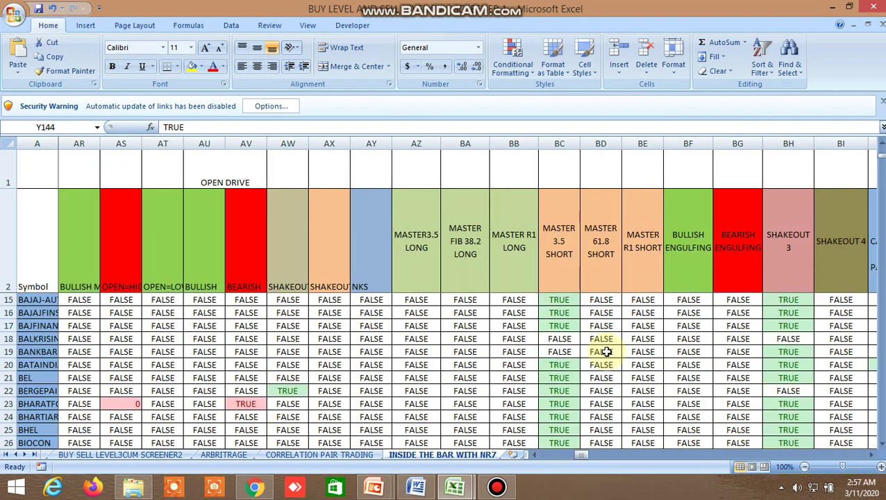
{"action": "scroll", "coordinate": [606, 353], "scroll_direction": "up", "scroll_amount": 4}
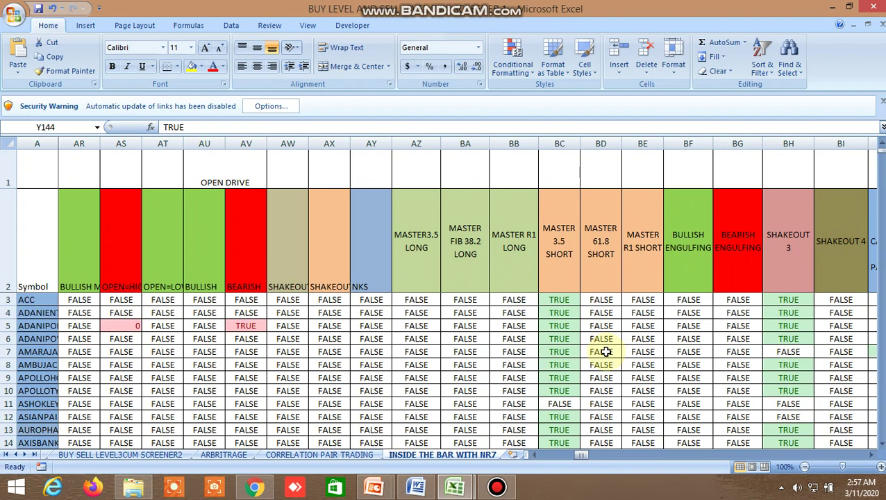
{"action": "left_click", "coordinate": [873, 455]}
{"action": "left_click", "coordinate": [873, 455]}
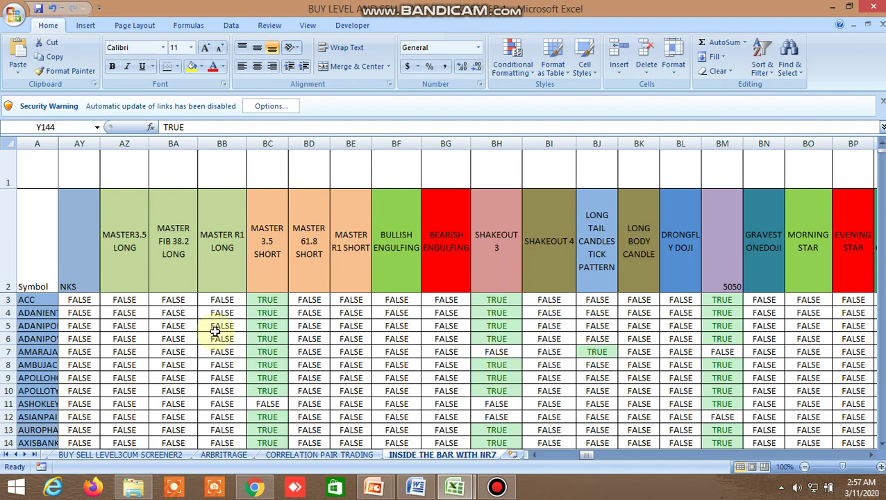
- Bring the reversal, KICKERS SIGNAL and harami columns into view and select the DARK CLOUD COVER flag in the ASIANPAI row
{"action": "left_click", "coordinate": [874, 455]}
{"action": "left_click", "coordinate": [873, 455]}
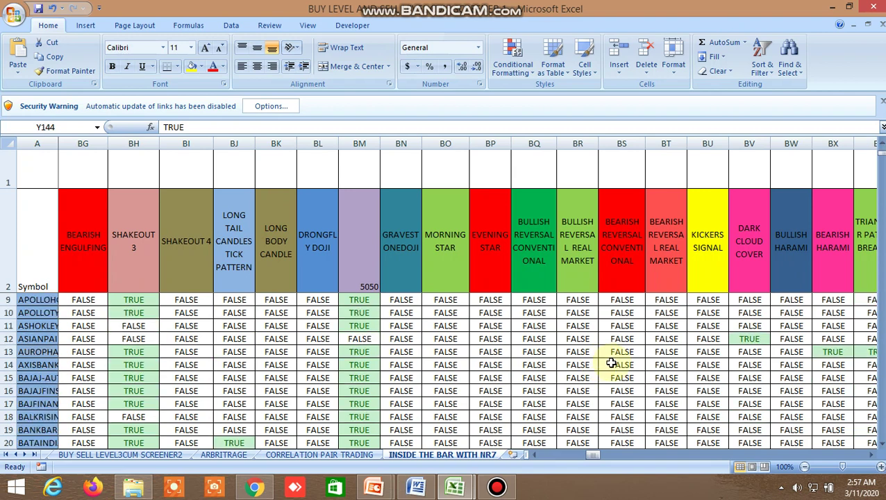
{"action": "left_click", "coordinate": [760, 417]}
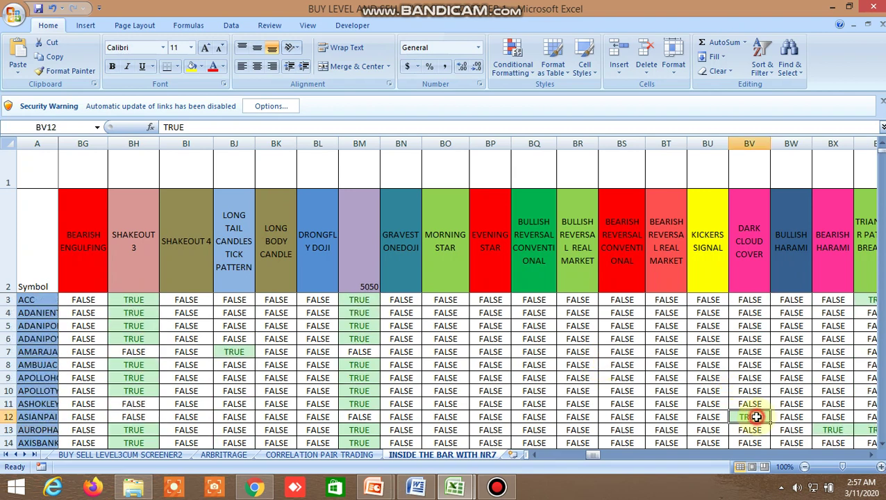
- Check the BEARISH HARAMI and TRIANGULAR PATTERN BREAKOUT 1 flags in the AUROPHA row
{"action": "left_click", "coordinate": [872, 455]}
{"action": "scroll", "coordinate": [687, 376], "scroll_direction": "right", "scroll_amount": 3}
{"action": "scroll", "coordinate": [653, 377], "scroll_direction": "down", "scroll_amount": 2}
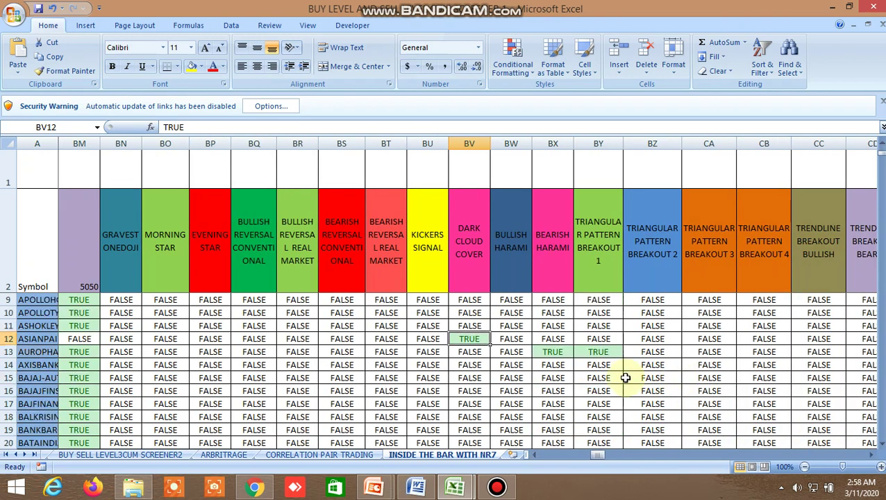
{"action": "left_click", "coordinate": [557, 355]}
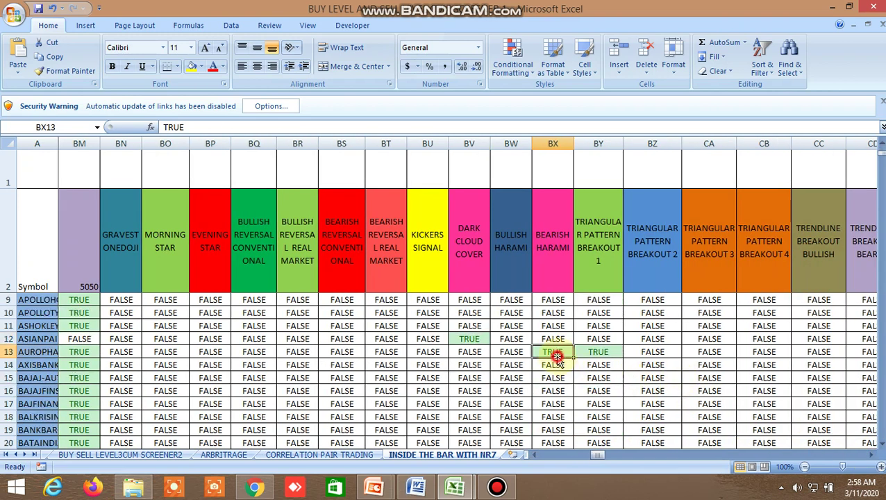
{"action": "left_click", "coordinate": [599, 353]}
{"action": "left_click", "coordinate": [572, 355]}
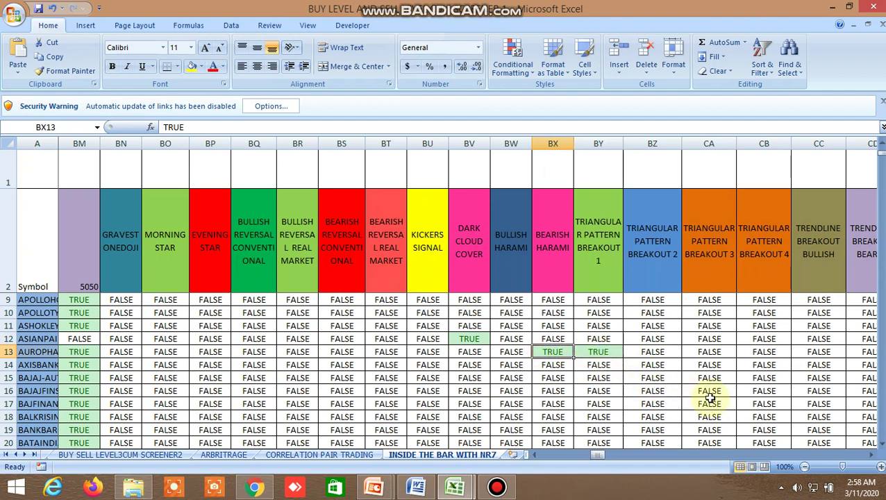
- Look through the trendline, flag and W pattern columns and select the TREND LINE BREAKOUT BEARISH flag for TATACHEM
{"action": "left_click", "coordinate": [871, 454]}
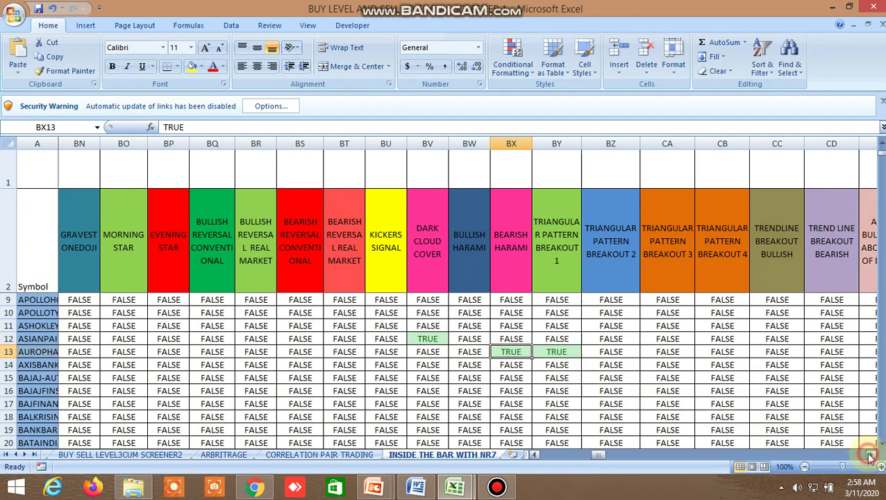
{"action": "scroll", "coordinate": [618, 371], "scroll_direction": "up", "scroll_amount": 2}
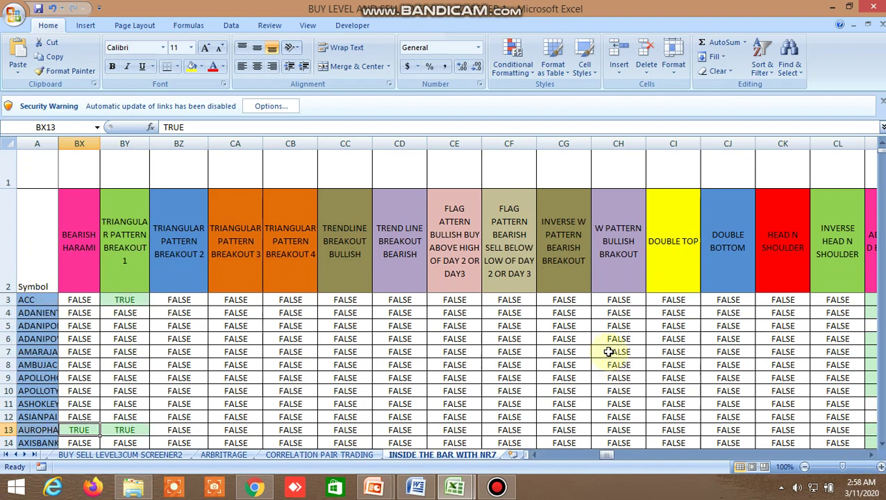
{"action": "scroll", "coordinate": [599, 332], "scroll_direction": "down", "scroll_amount": 20}
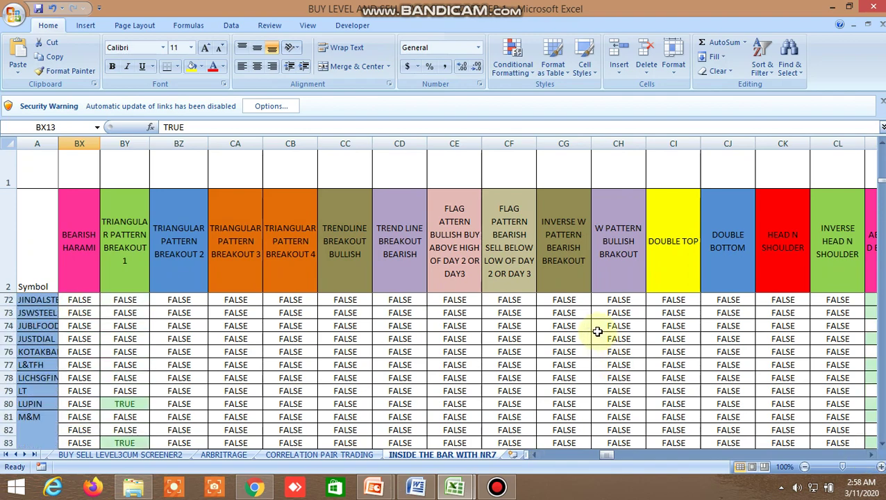
{"action": "scroll", "coordinate": [597, 332], "scroll_direction": "down", "scroll_amount": 9}
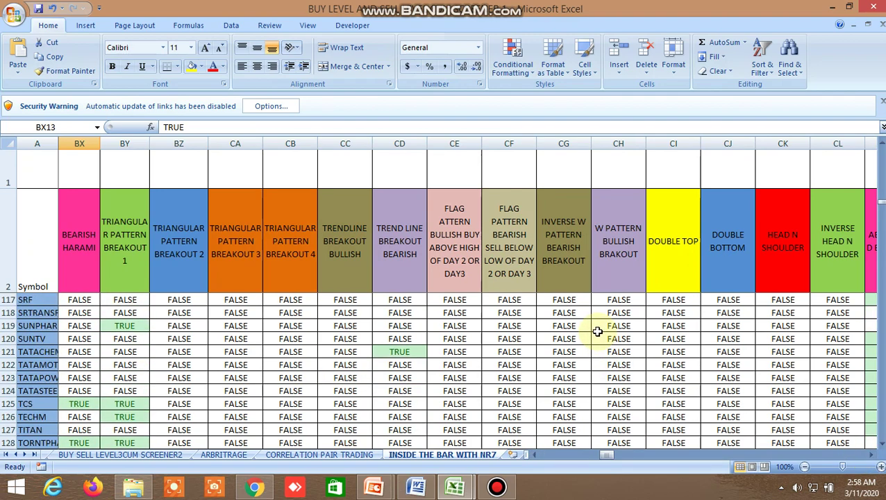
{"action": "left_click", "coordinate": [415, 352]}
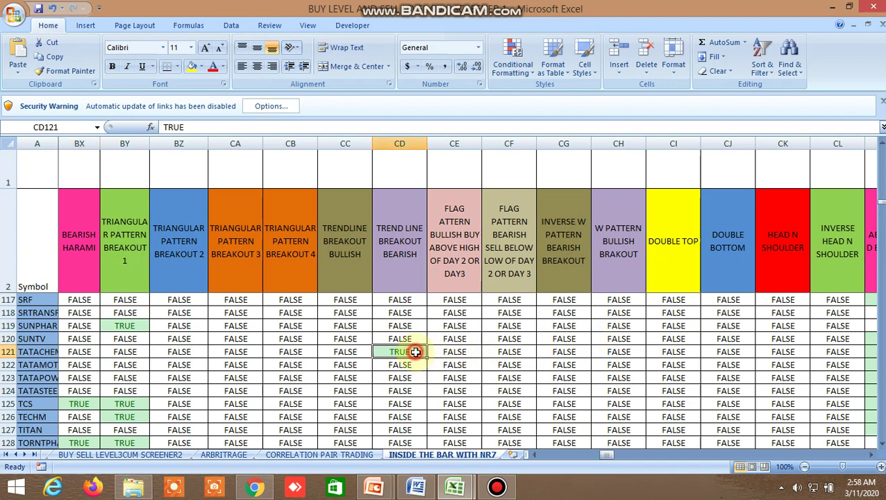
- Show the abandoned baby, butterfly, cup and handle and PATTERN 1 to 7 columns, through VOLATILITY, DELIVERY PERCENTAGE and TRADED VOLUME
{"action": "left_click", "coordinate": [871, 455]}
{"action": "left_click", "coordinate": [872, 454]}
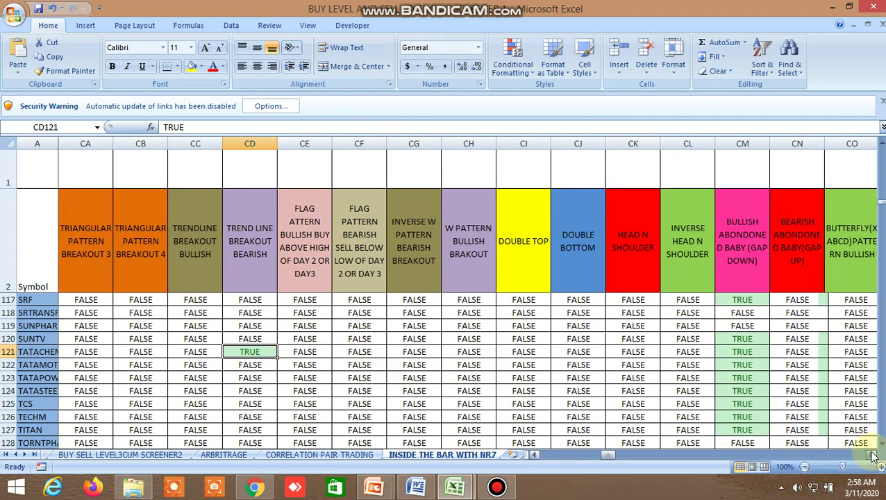
{"action": "left_click", "coordinate": [872, 455]}
{"action": "left_click", "coordinate": [872, 455]}
{"action": "left_click", "coordinate": [873, 455]}
{"action": "left_click", "coordinate": [872, 455]}
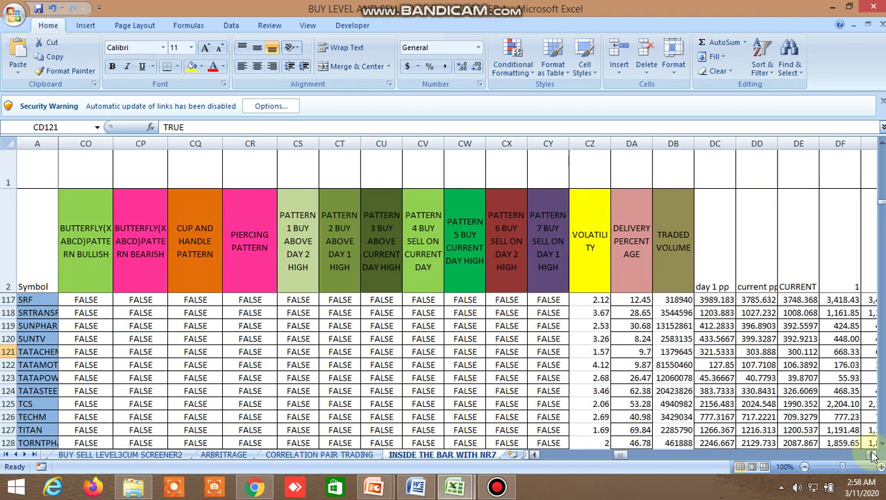
- Move on to the LTP POSITION W.R.T SELL LEVEL 1 DAYS and FIB BUY and SELL 15 DAY columns
{"action": "left_click", "coordinate": [872, 454]}
{"action": "left_click", "coordinate": [872, 455]}
{"action": "left_click", "coordinate": [872, 455]}
{"action": "left_click_drag", "start_coordinate": [872, 455], "coordinate": [872, 455]}
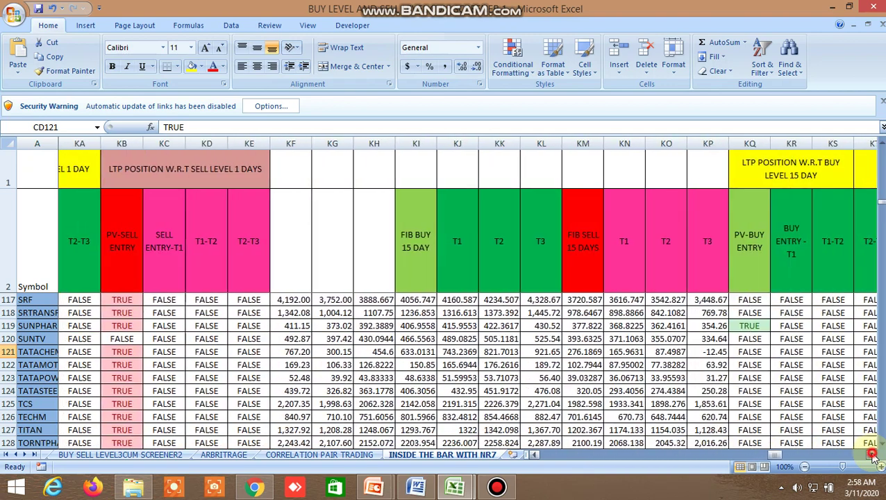
{"action": "left_click", "coordinate": [510, 485]}
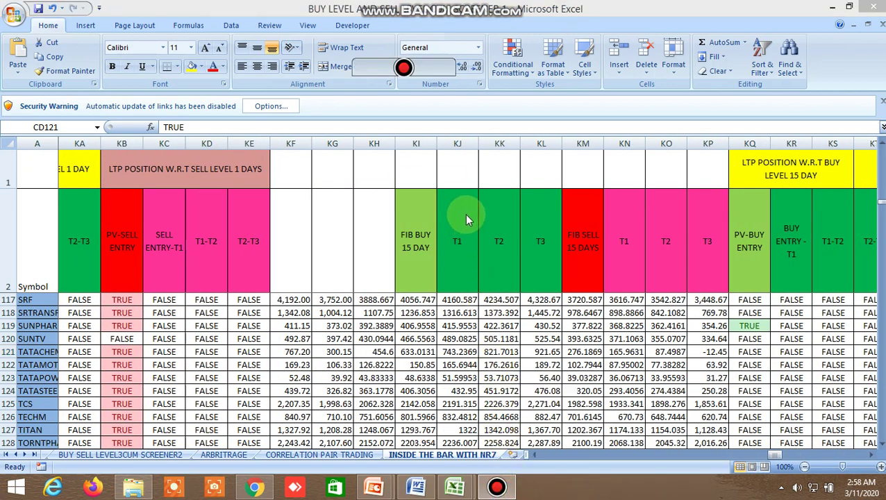